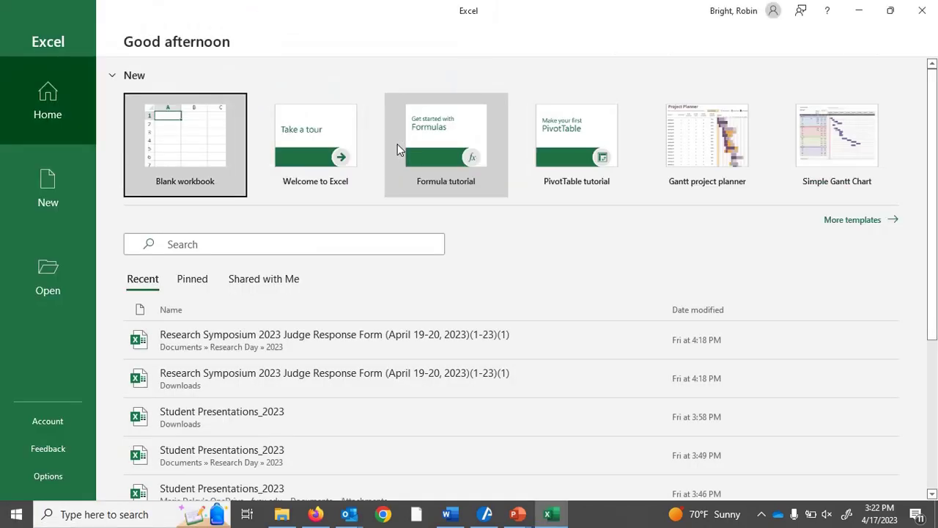
Create a blank workbook and switch to the PowerPoint slide show to review the [Fe(SCN)2+] equation on the Calculations slide.
left_click(195, 153)
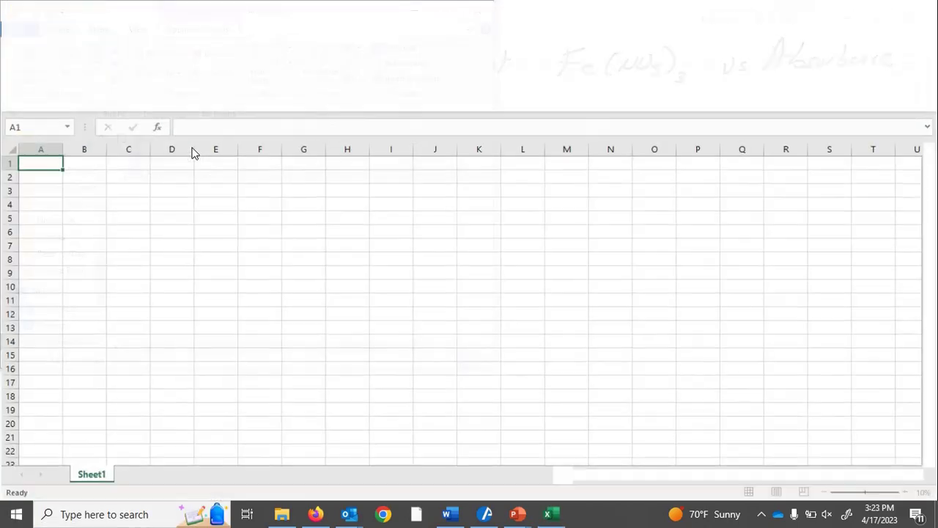
key("alt+Tab")
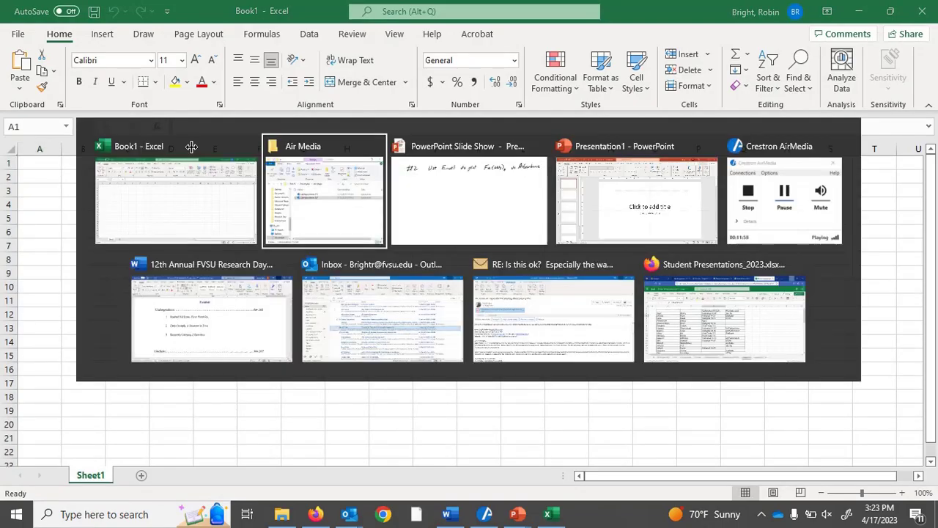
key("alt+Tab")
key("Left")
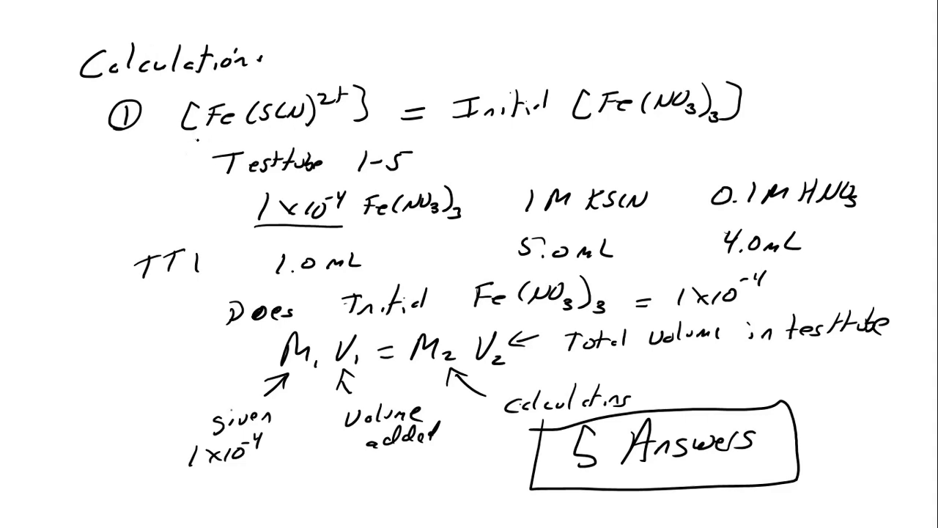
left_click_drag(196, 137, 334, 131)
On the #2 slide, erase the handwritten Fe(NO3)3 and write [Fe(SCN)2+] in its place.
key("Right")
key("ctrl+e")
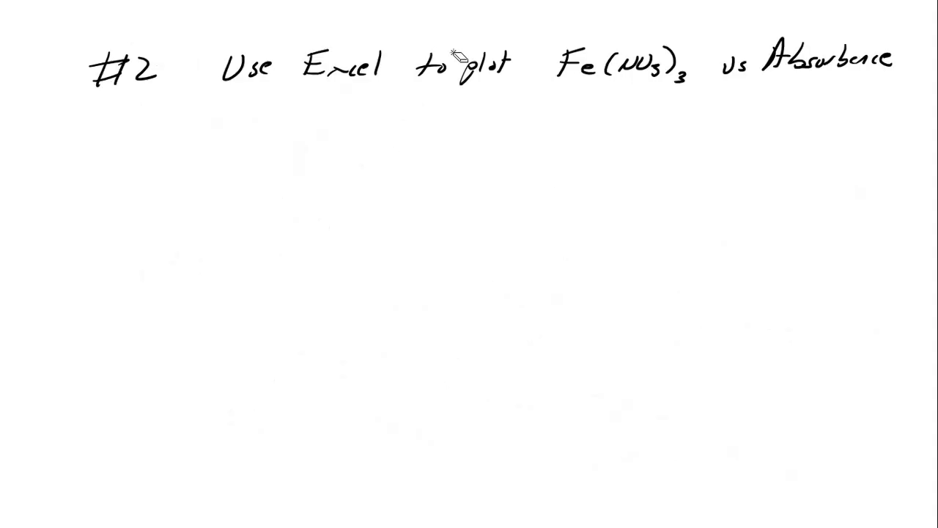
mouse_move(559, 63)
left_mouse_down()
mouse_move(669, 66)
mouse_move(561, 63)
mouse_move(552, 78)
mouse_move(578, 50)
left_mouse_up()
key("ctrl+p")
left_click_drag(557, 66, 605, 76)
mouse_move(626, 56)
left_mouse_down()
mouse_move(615, 72)
mouse_move(645, 68)
mouse_move(661, 51)
mouse_move(670, 73)
left_mouse_up()
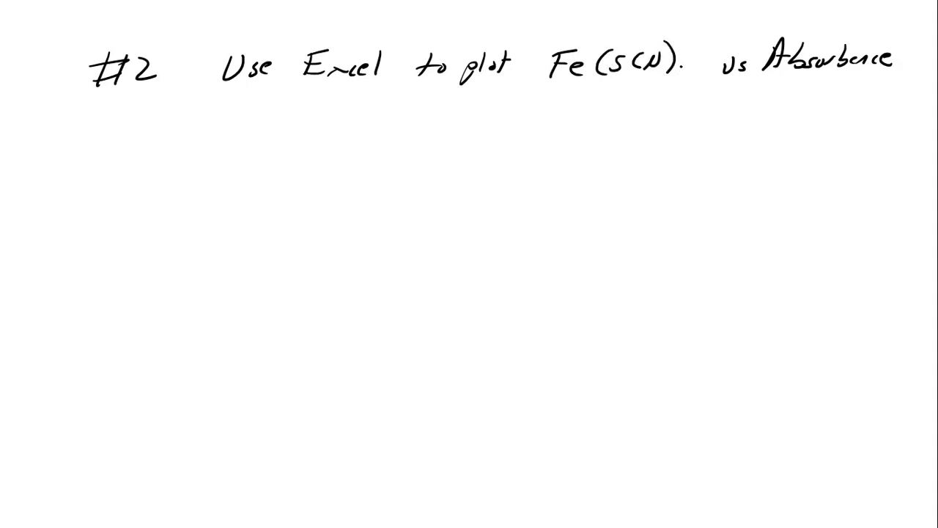
mouse_move(674, 39)
left_mouse_down()
mouse_move(695, 42)
mouse_move(701, 64)
mouse_move(686, 82)
left_mouse_up()
mouse_move(547, 35)
left_mouse_down()
mouse_move(535, 48)
mouse_move(554, 89)
left_mouse_up()
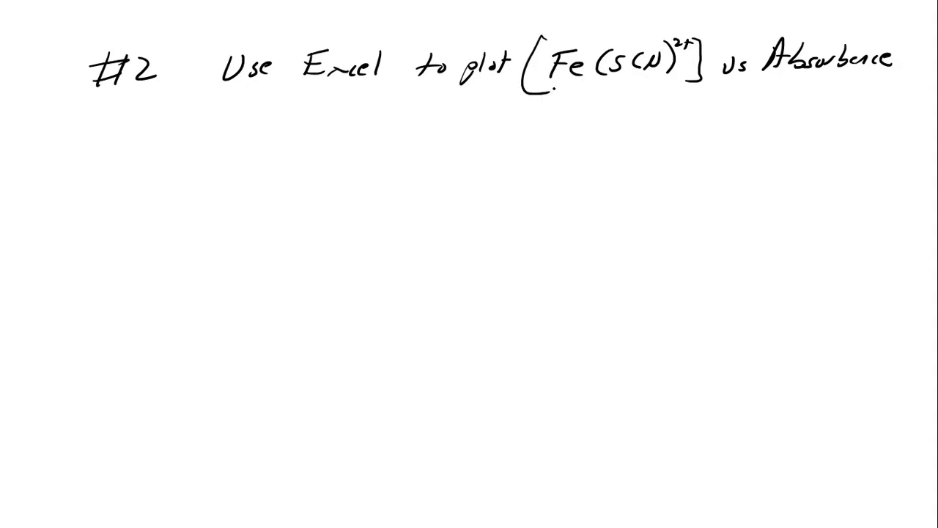
Switch to the Excel workbook, widen columns B and C equally and set their font size to 18.
key("alt+Tab")
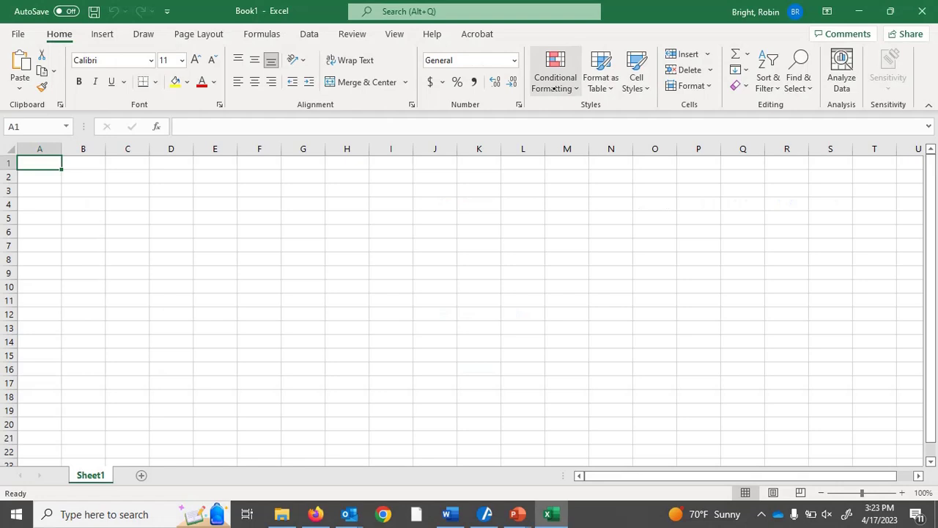
key("Right")
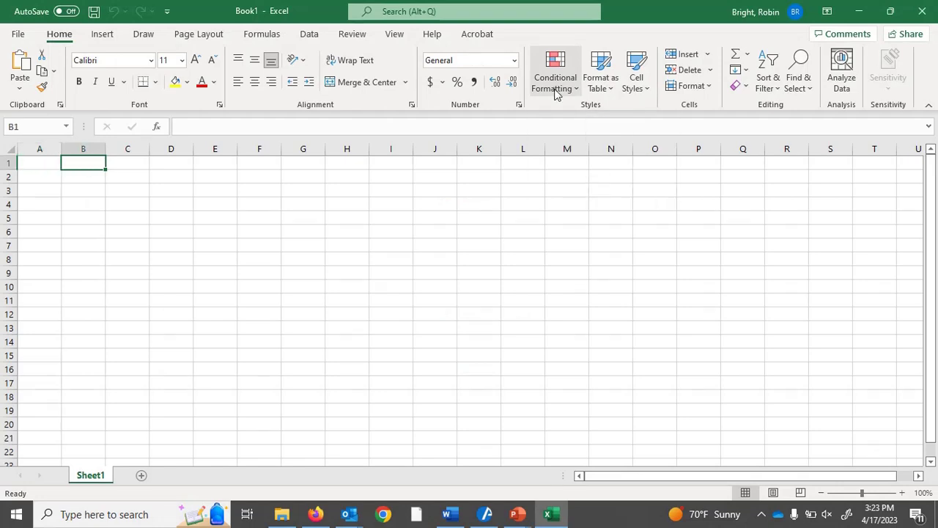
left_click_drag(98, 149, 195, 147)
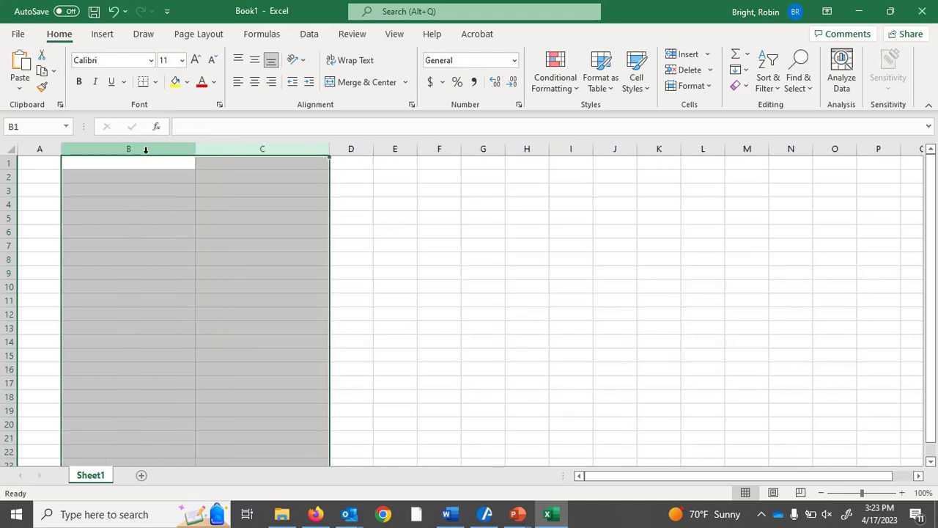
left_click(182, 60)
left_click(171, 188)
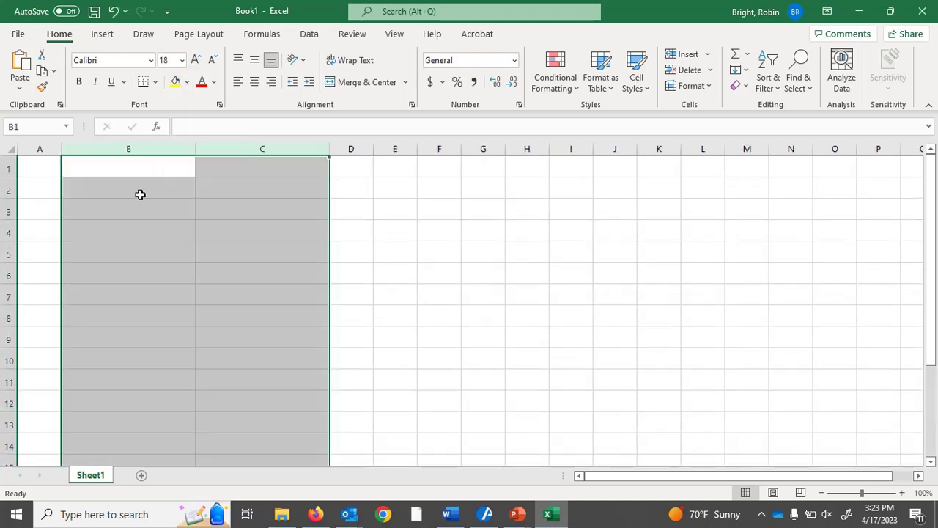
Enter the column heading [Fe(SCN)2+] in cell B2.
left_click(126, 193)
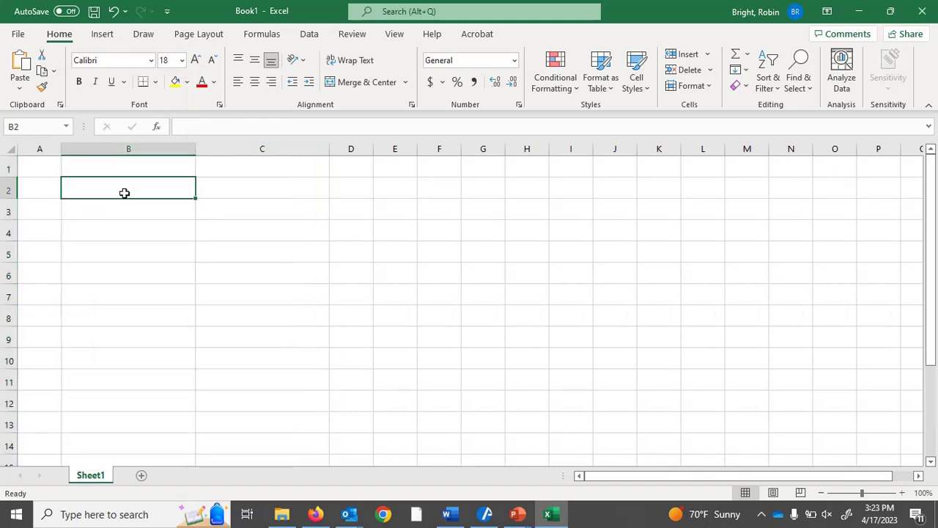
type("[Fe")
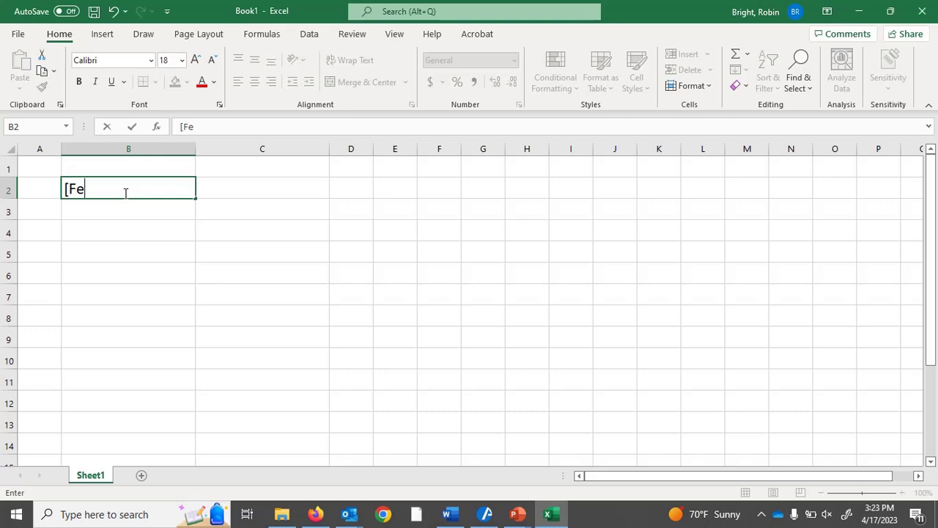
type("(SCN")
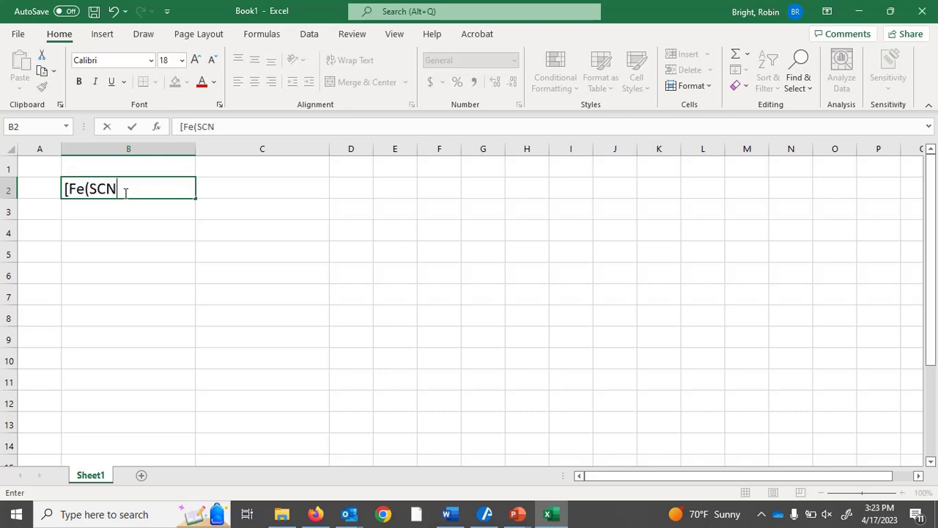
type(")2+]")
key("Left")
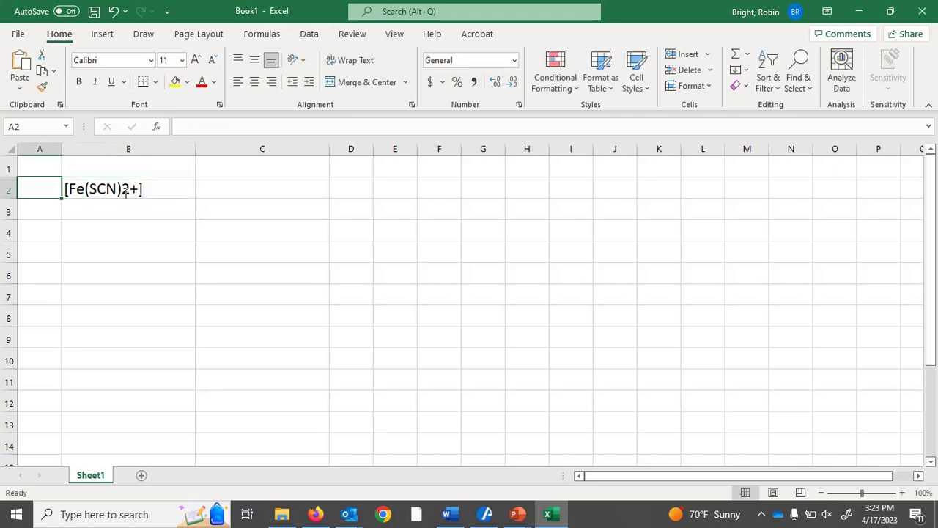
Format the 2+ in the B2 heading as superscript.
left_click(125, 193)
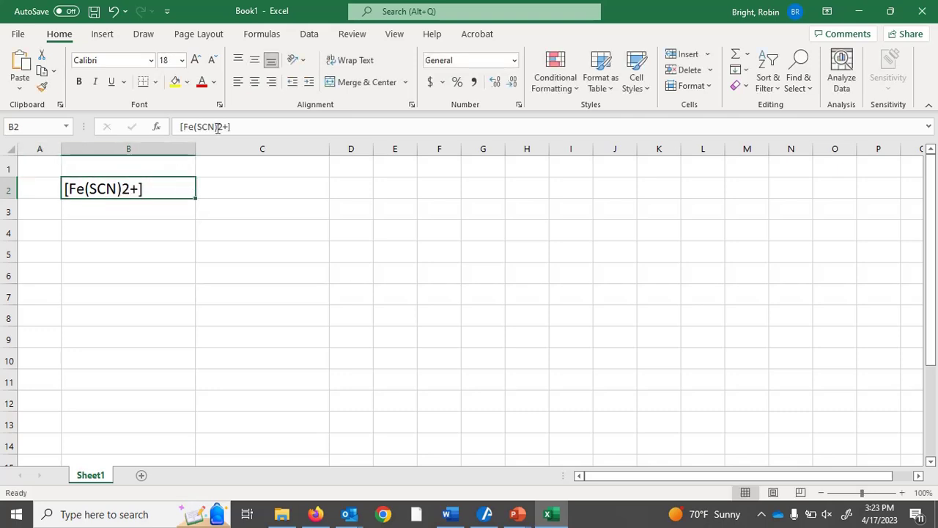
left_click_drag(217, 126, 229, 127)
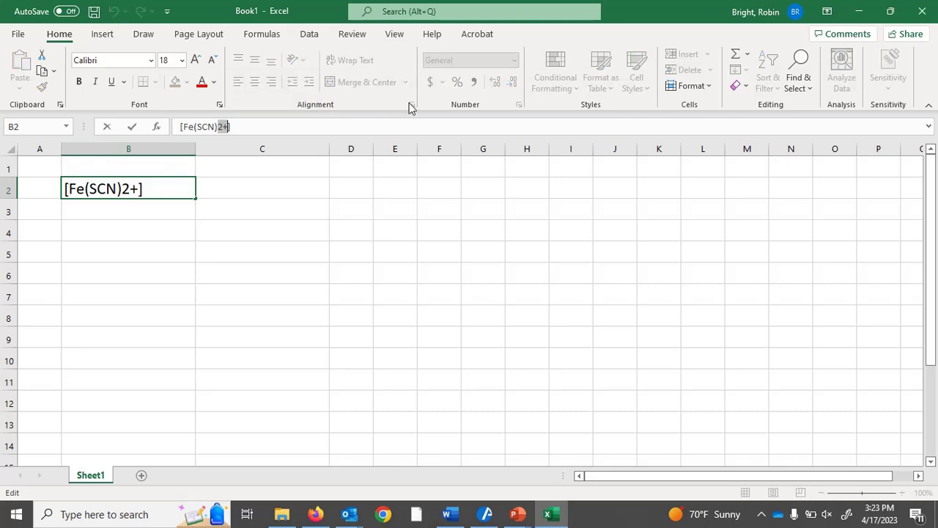
left_click(218, 104)
left_click(66, 309)
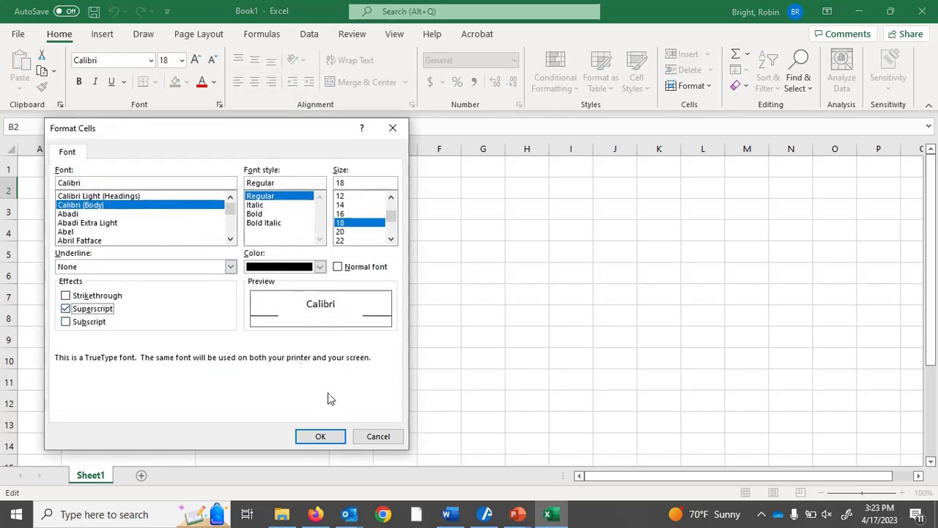
left_click(326, 437)
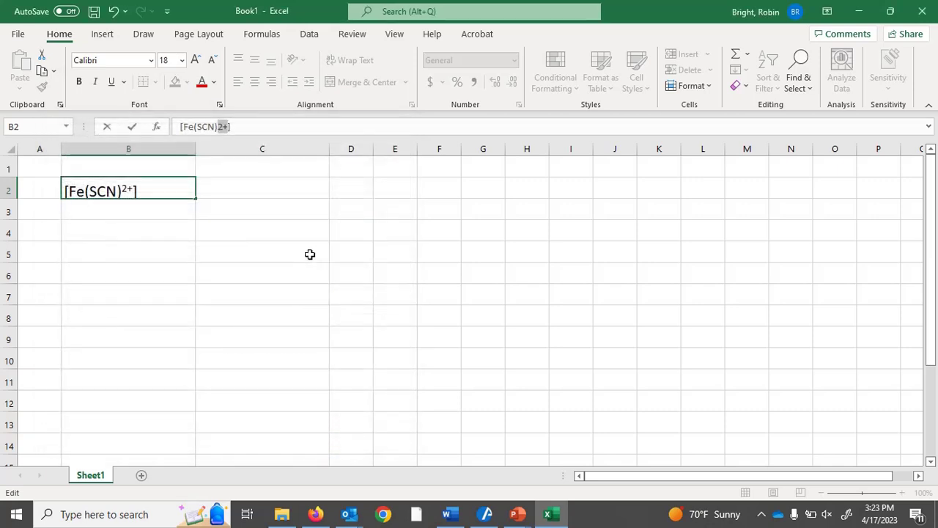
key("Right")
Enter the column heading Absorbance in cell C2.
key("Tab")
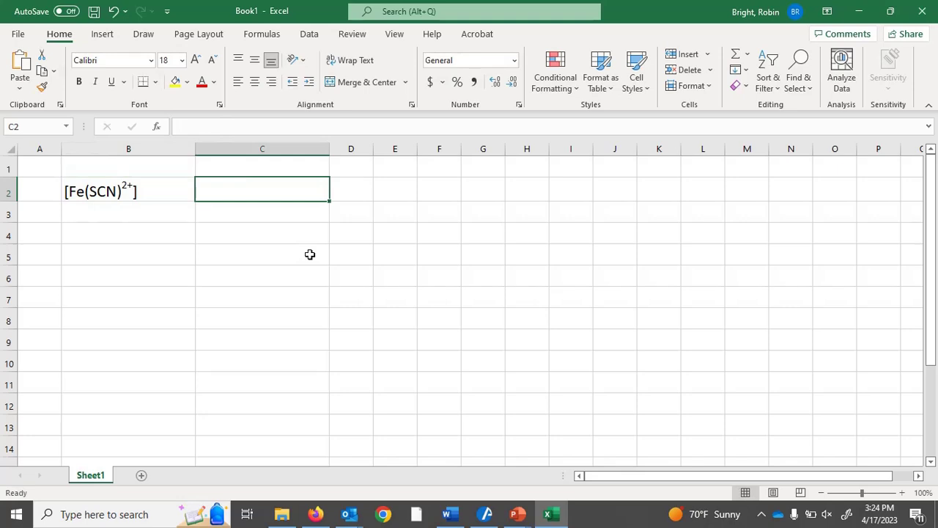
type("Absorbance")
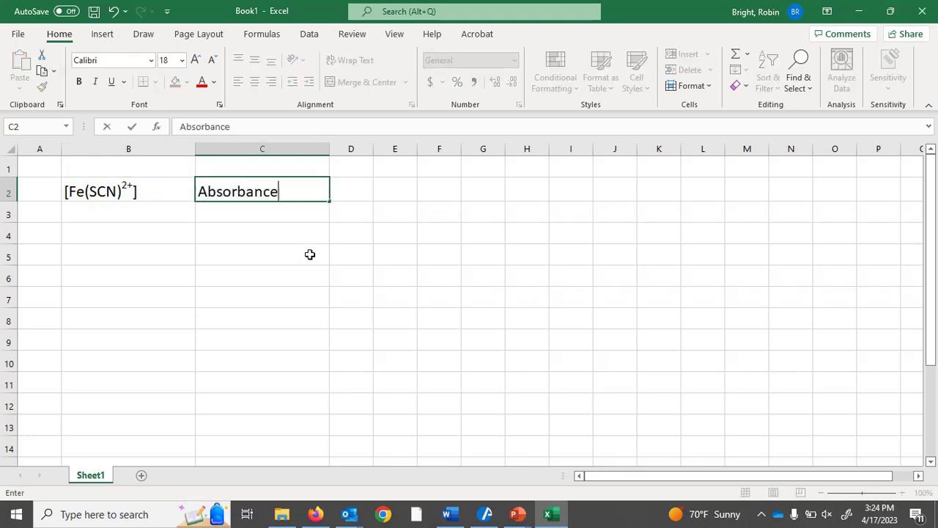
key("Return")
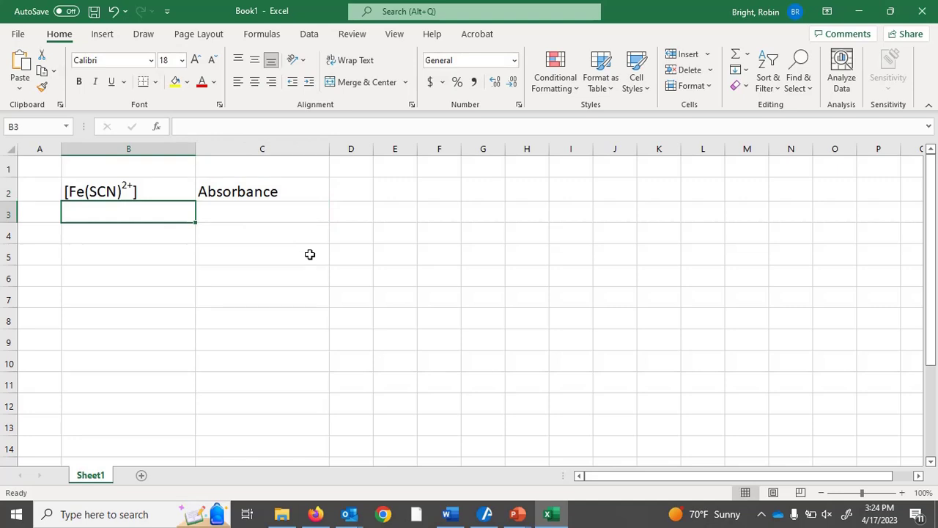
Fill B3:B7 with the concentrations 1E-5, 2E-5, 3E-5, 4E-5 and 5E-5.
type("1")
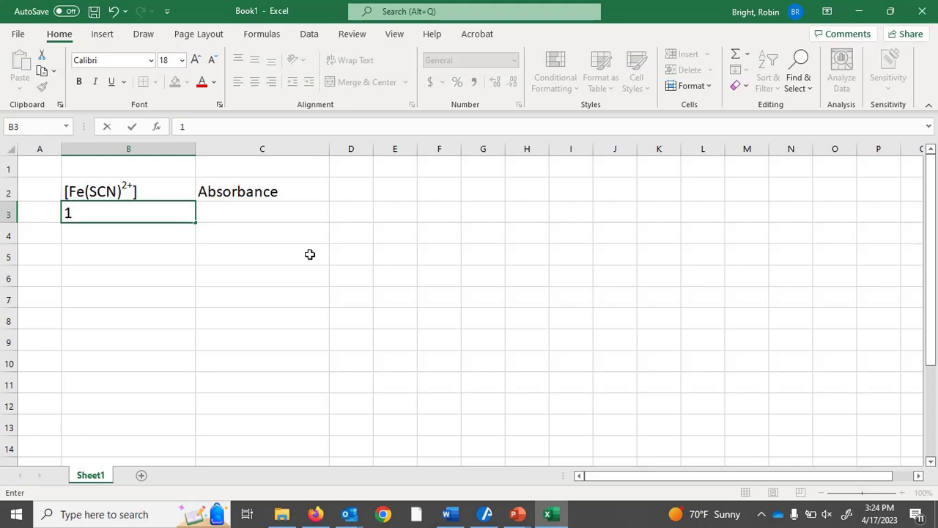
type("E")
type("-05")
key("Return")
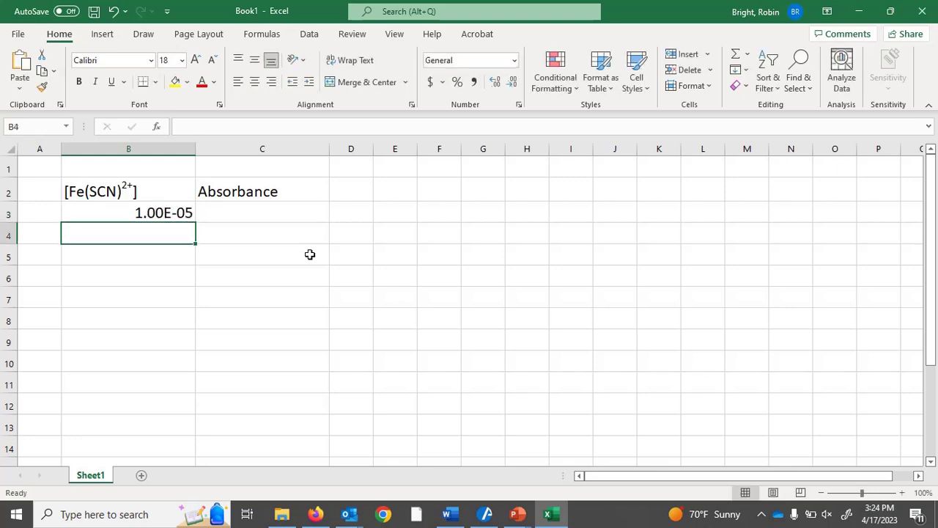
type("2")
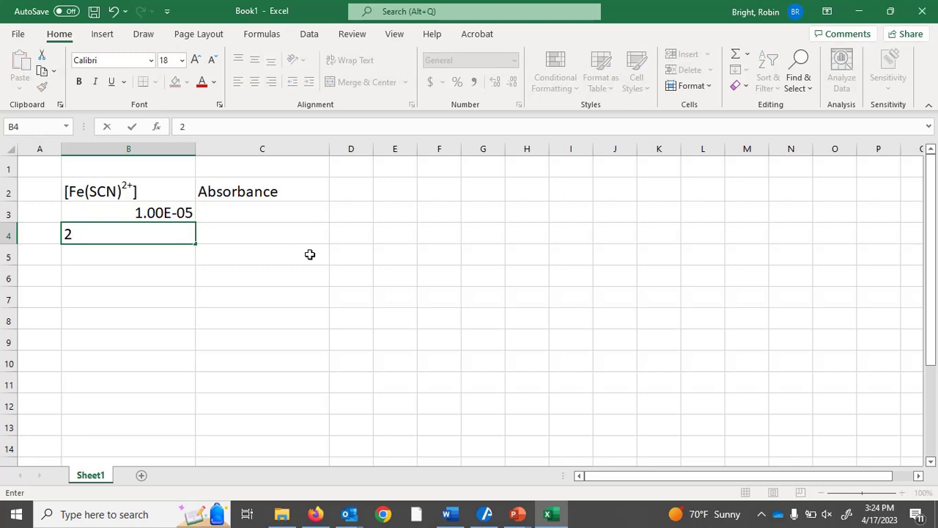
type(".00E-05")
key("Return")
type("3E-5")
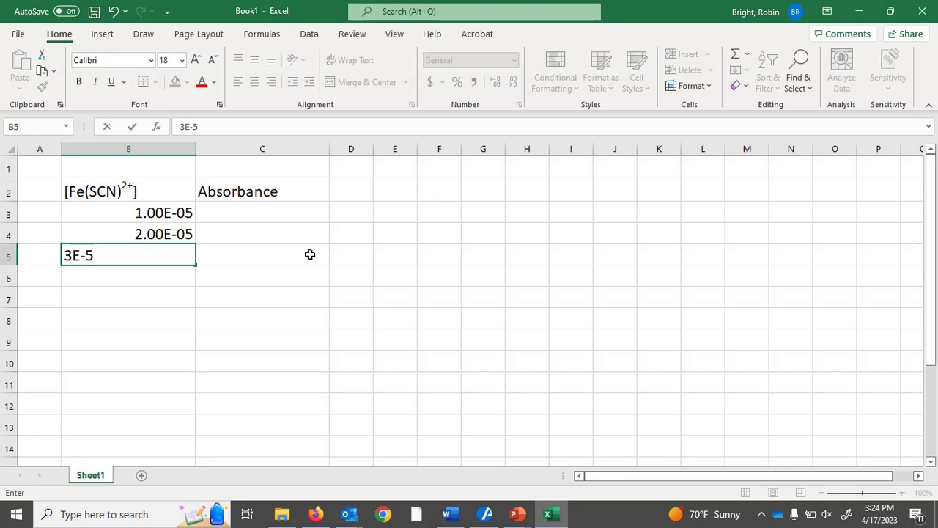
key("Return")
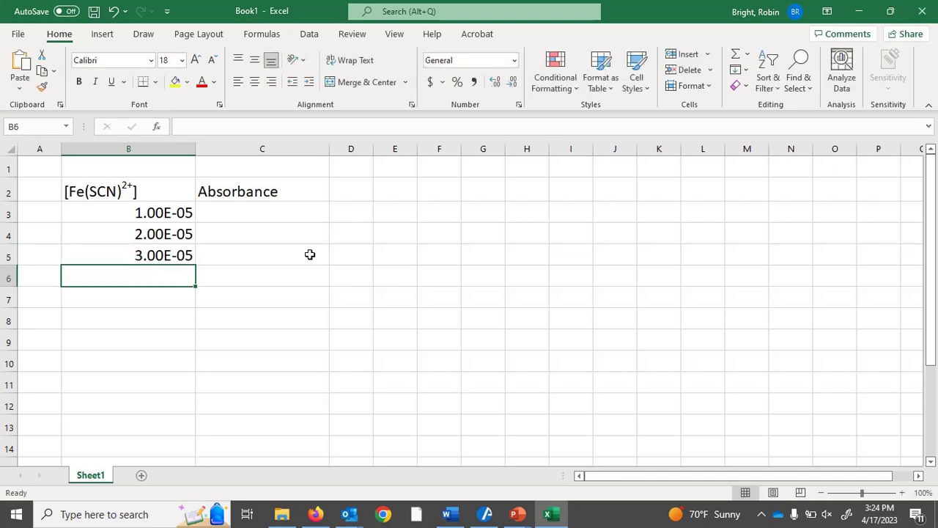
type("4.00")
type("E")
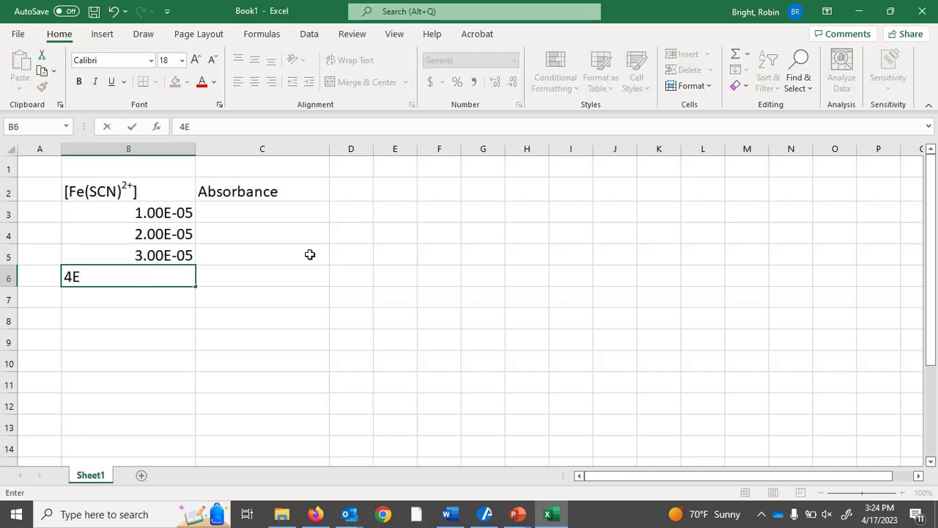
type("-05")
key("Return")
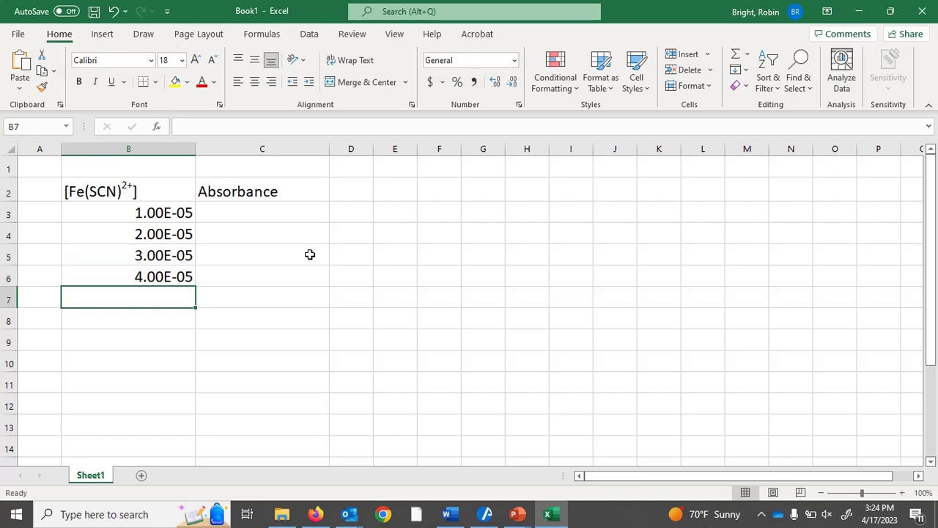
type("5.00E-0")
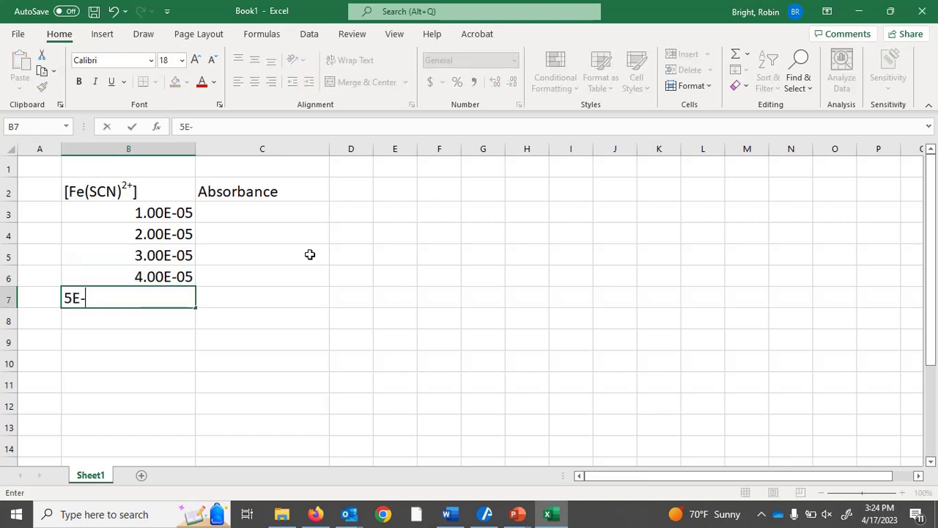
type("5")
key("Tab")
Fill C3:C7 with the absorbance values 0.02, 0.04, 0.058, 0.084 and 0.95.
key("Up")
key("Up")
key("Up")
key("Up")
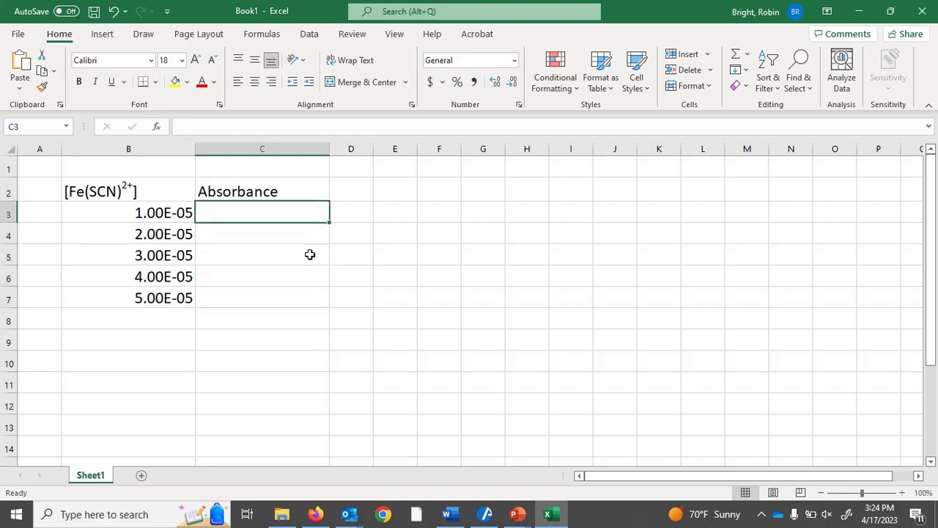
type("0.02")
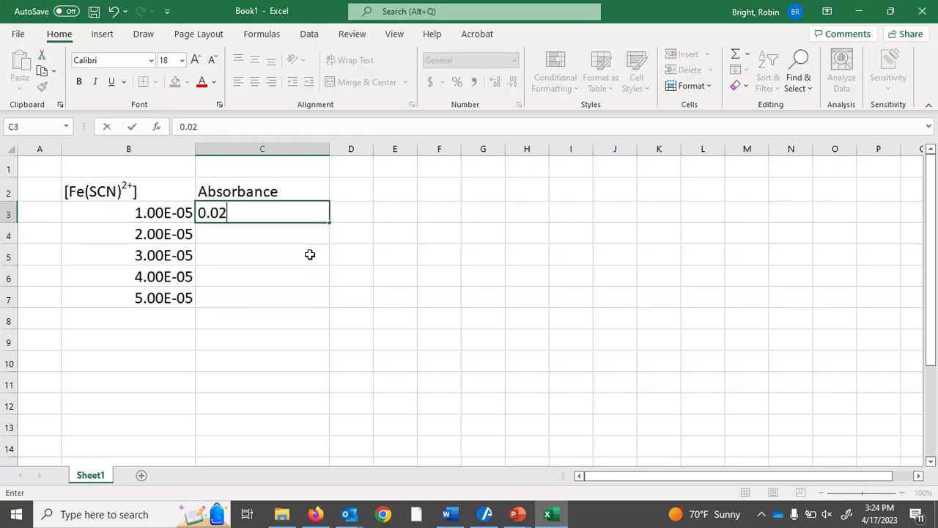
key("Return")
type("0.04")
key("Return")
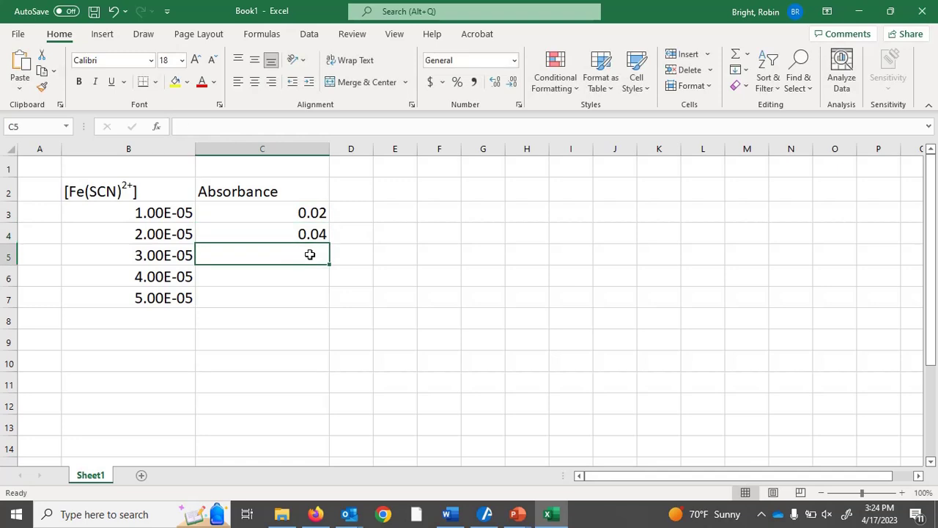
type("0.05")
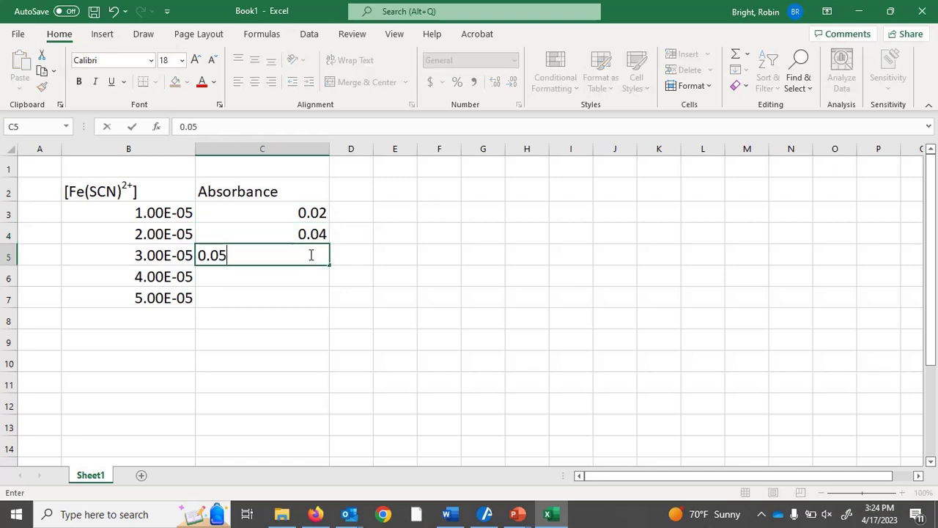
type("8")
key("Return")
type("0.0")
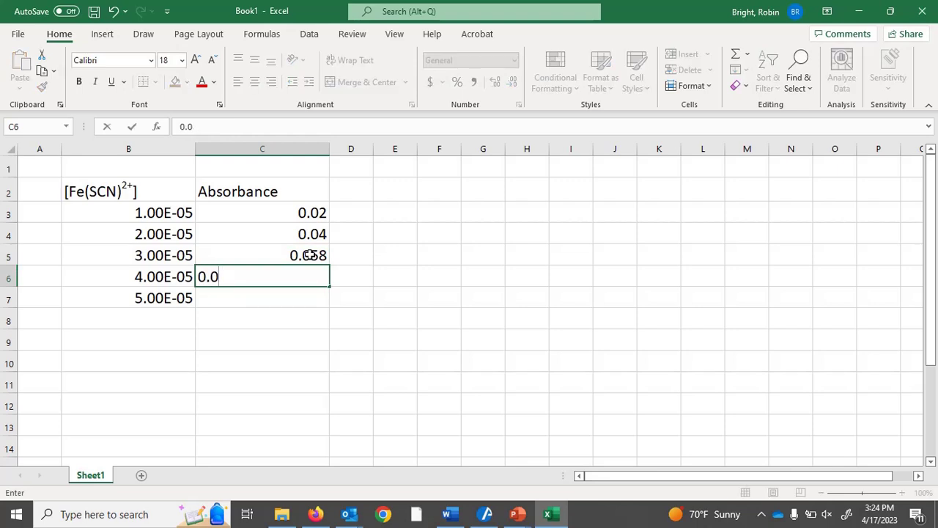
type("84")
key("Return")
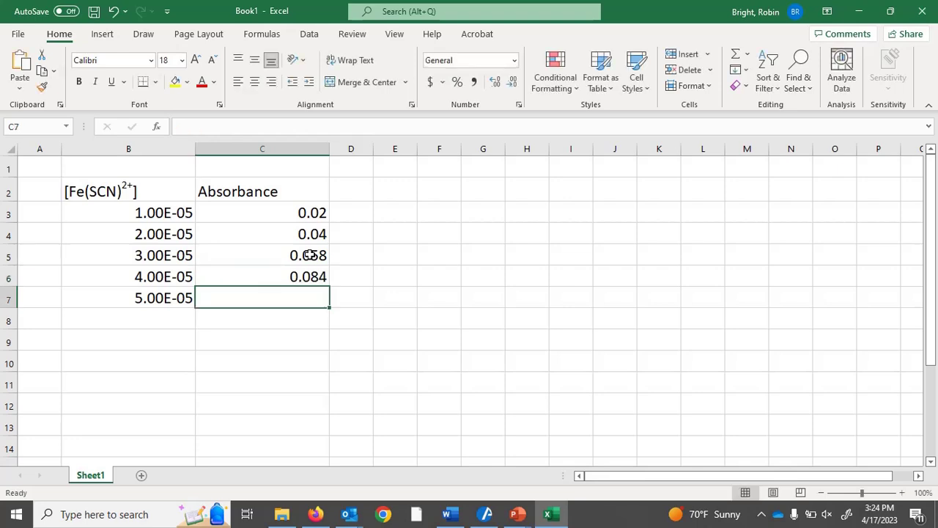
type("0.")
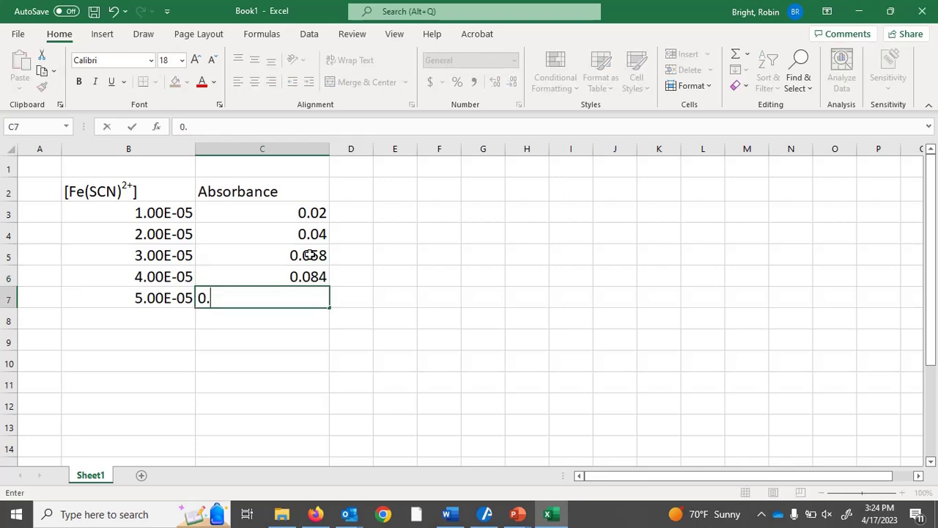
type("94")
key("BackSpace")
type("5")
key("Return")
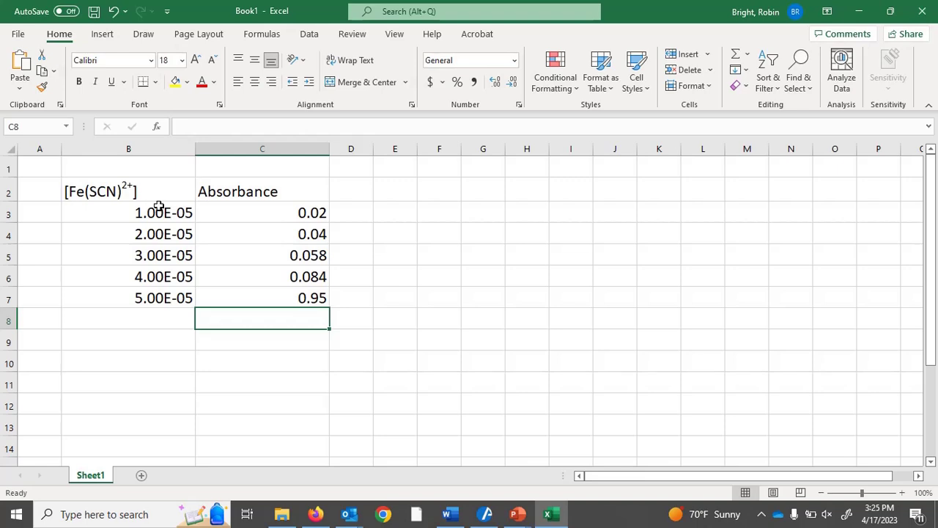
Insert a markers-only scatter chart of the data in B3:C7 and place it beside the table, clear of the data.
left_click_drag(158, 211, 280, 299)
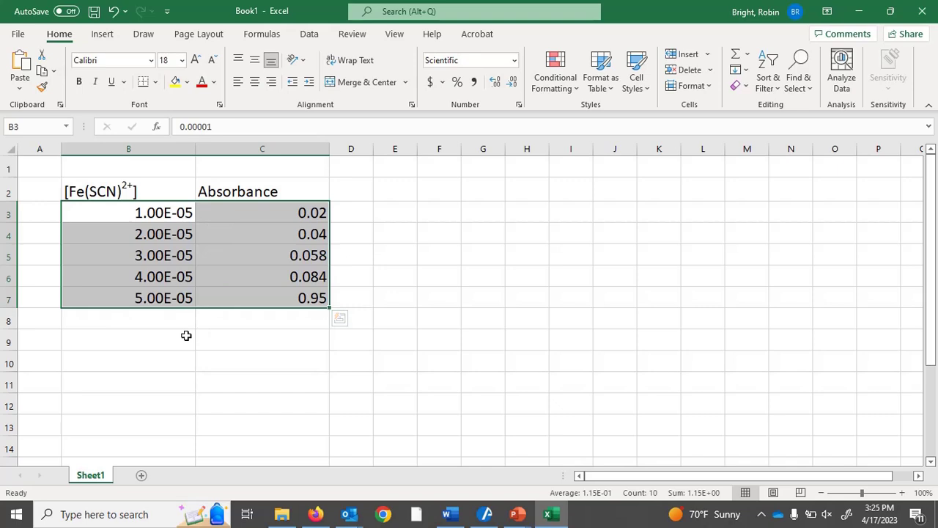
left_click(104, 37)
left_click(395, 86)
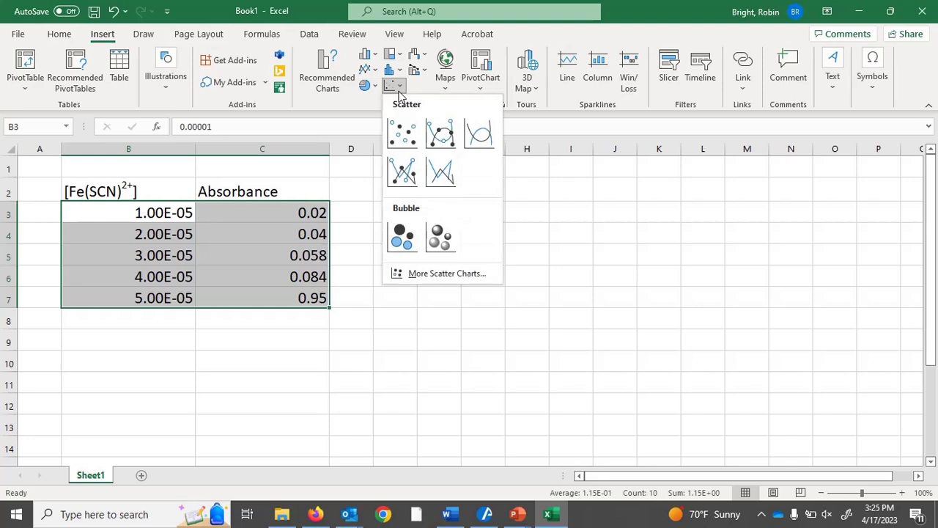
left_click(402, 133)
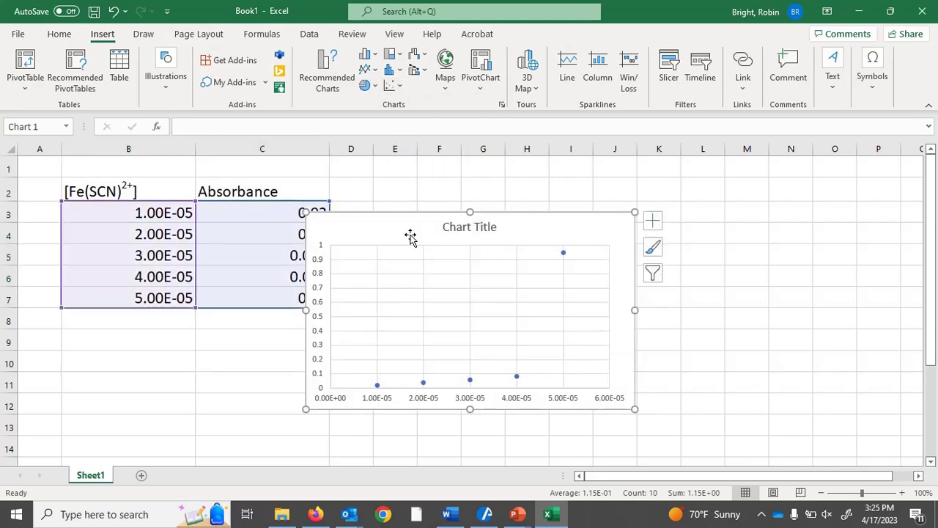
left_click_drag(410, 234, 526, 196)
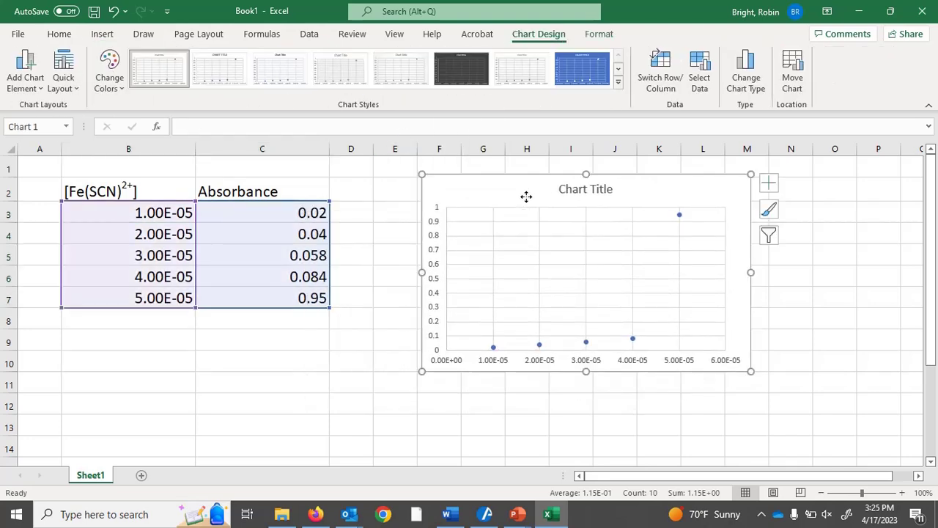
Correct the absorbance value in cell C7 to 0.095.
left_click(308, 306)
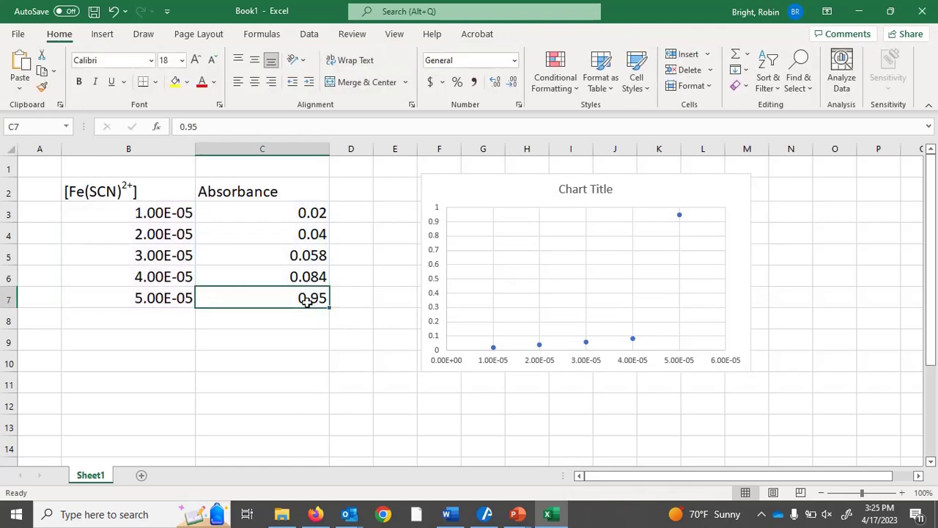
left_click(188, 126)
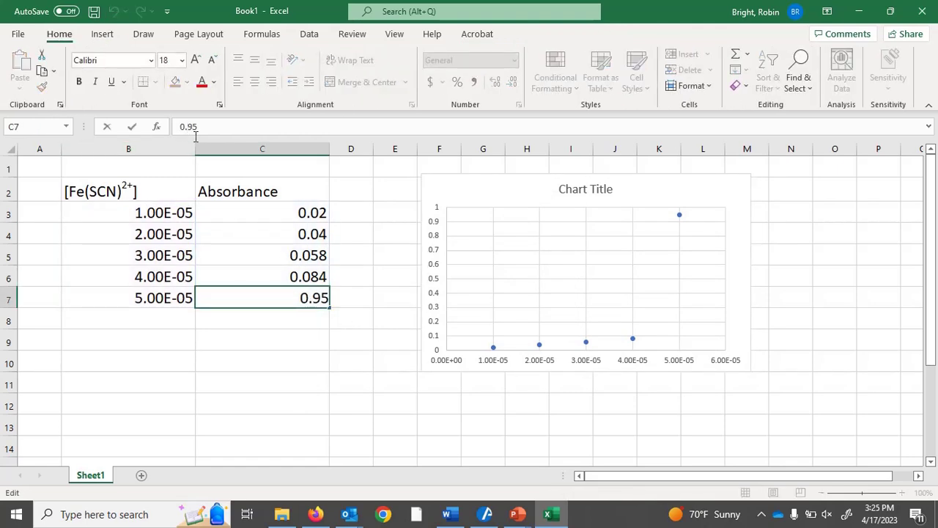
type("0")
key("Return")
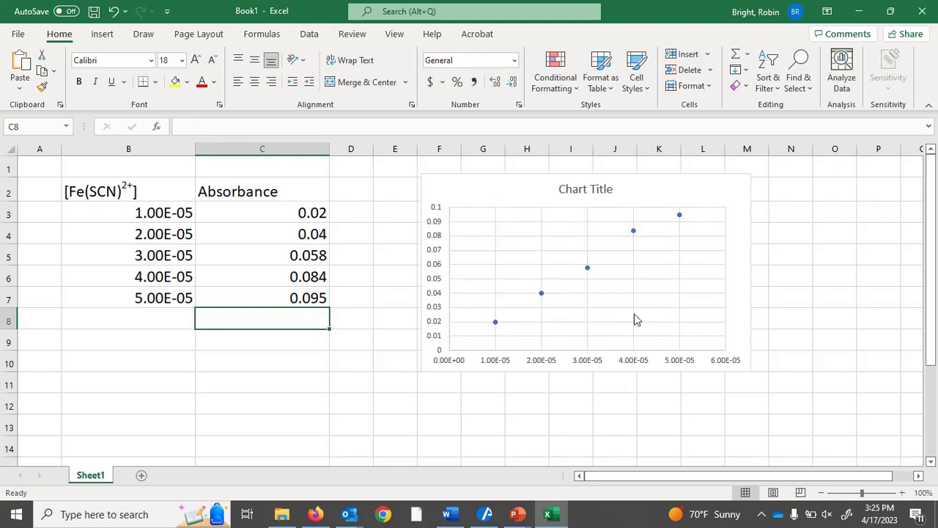
Change the chart title to Equilibrium Lab.
left_click(588, 191)
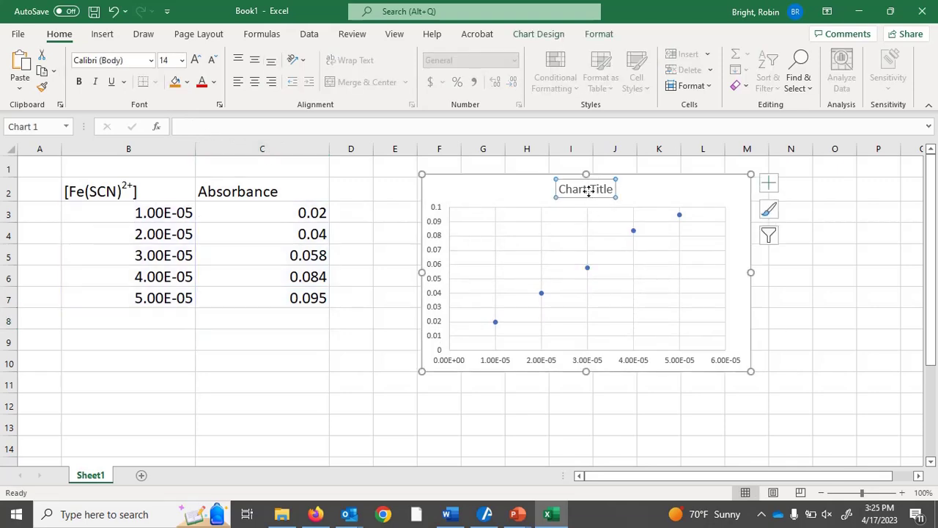
type("Equi")
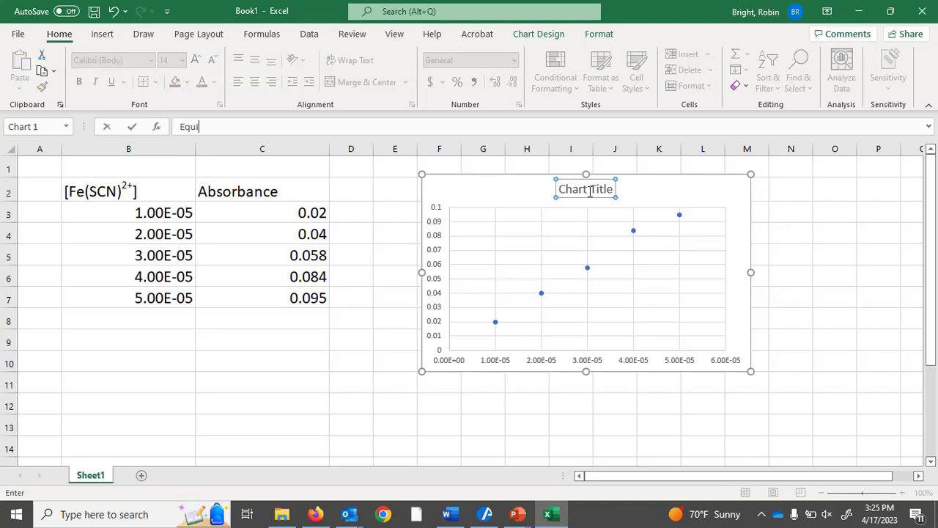
type("librium Lab")
key("Return")
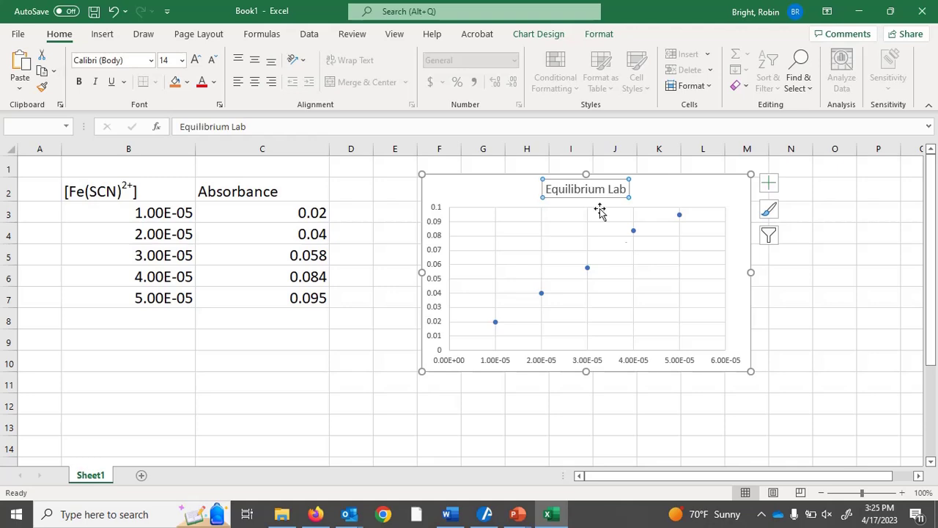
Add a primary horizontal axis title to the chart reading Concentration (M).
left_click(774, 185)
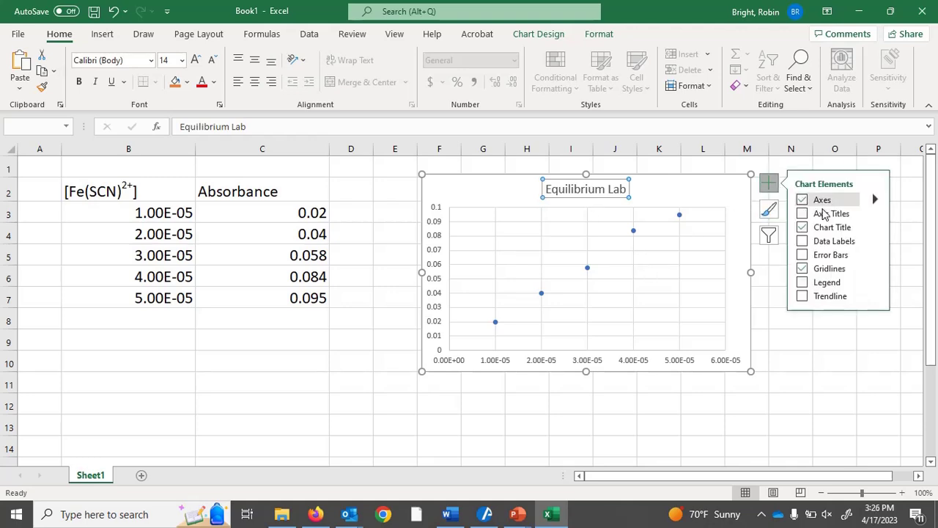
left_click(874, 213)
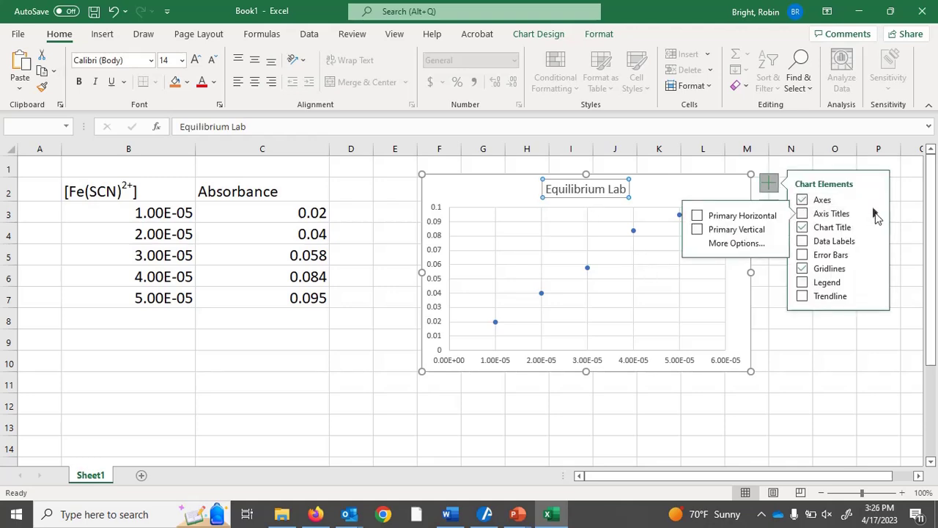
left_click(739, 221)
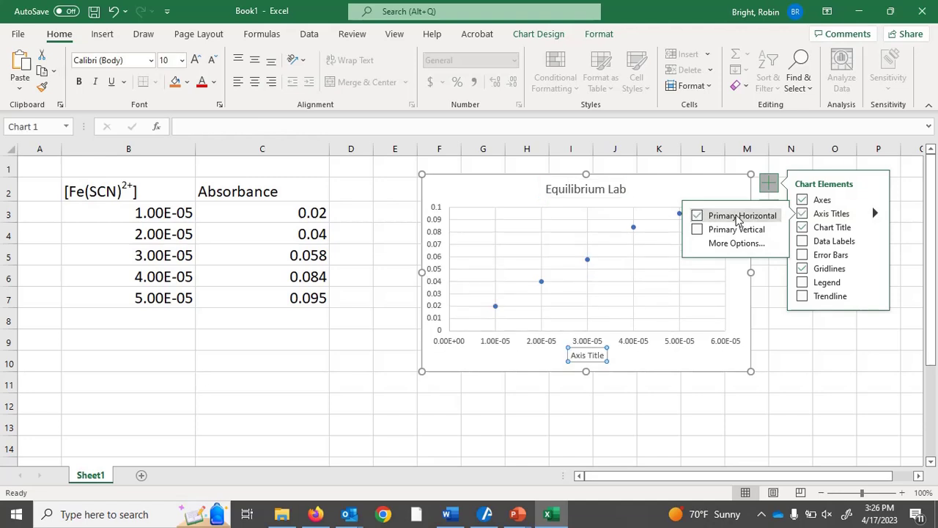
type("C")
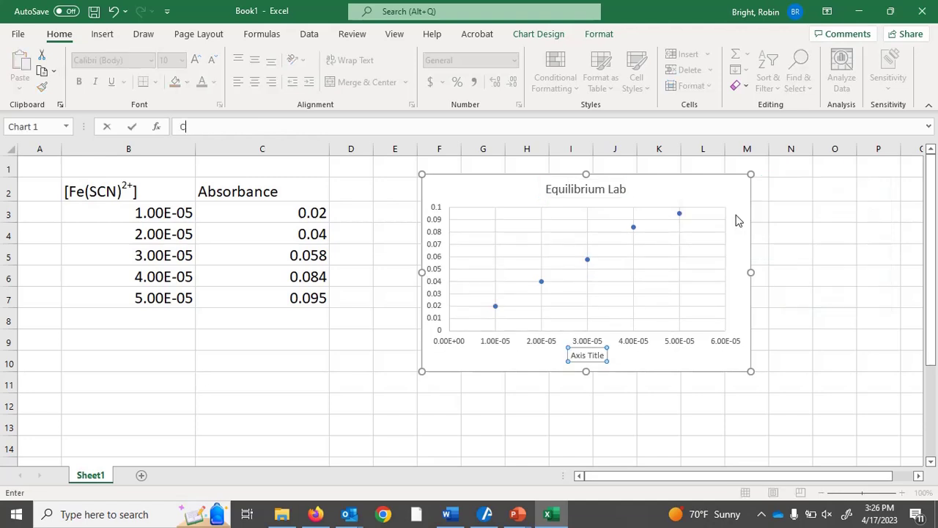
type("oncentration (M)")
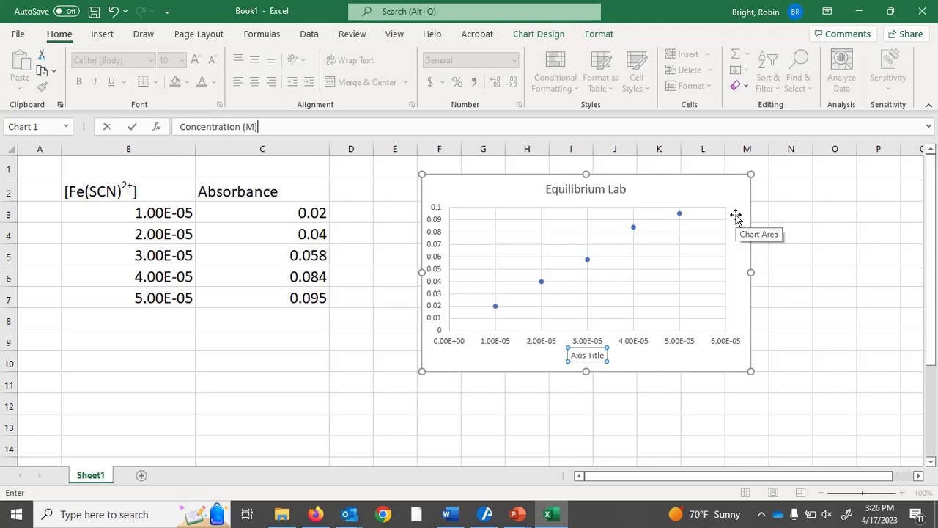
key("Return")
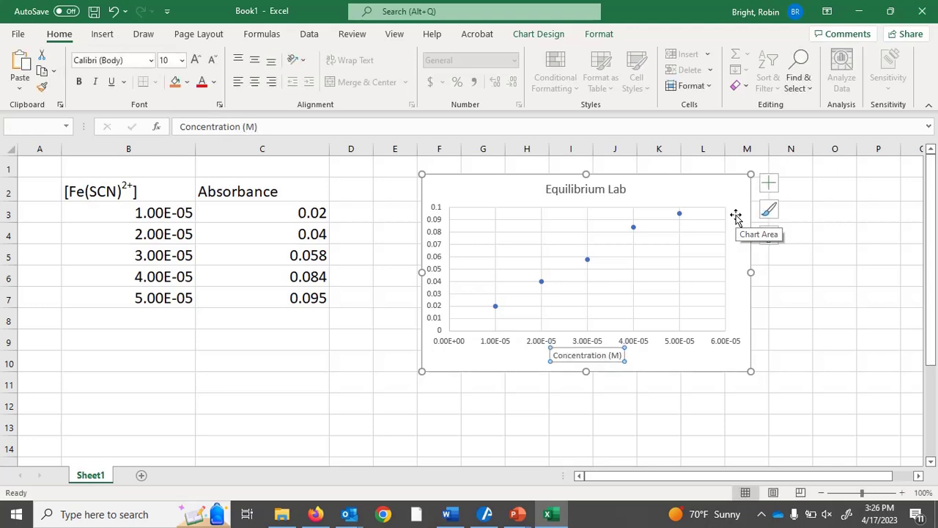
Add a primary vertical axis title to the chart reading Absorbance.
left_click(770, 185)
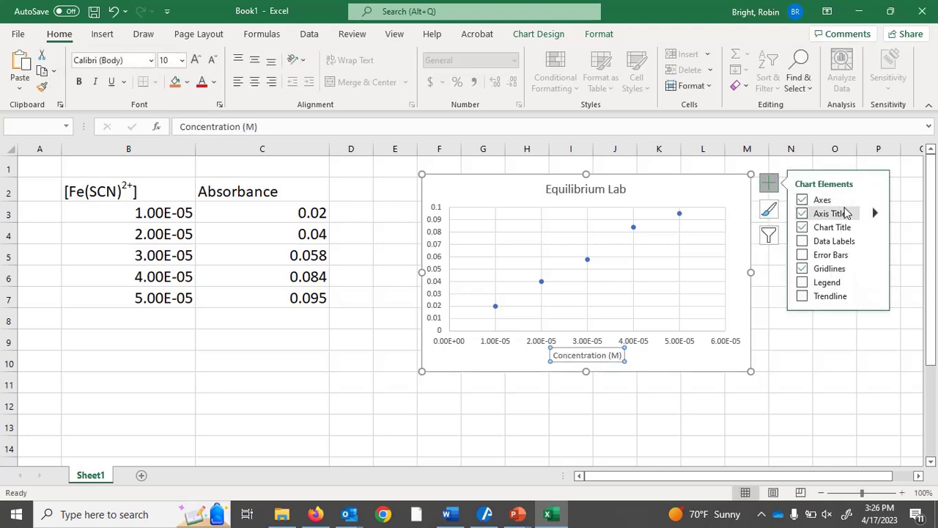
left_click(874, 213)
left_click(749, 232)
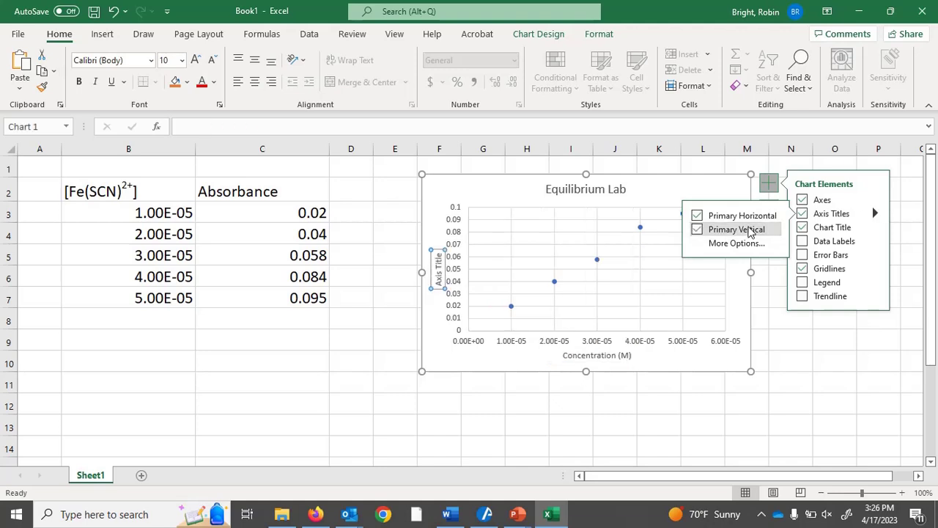
type("sorbance")
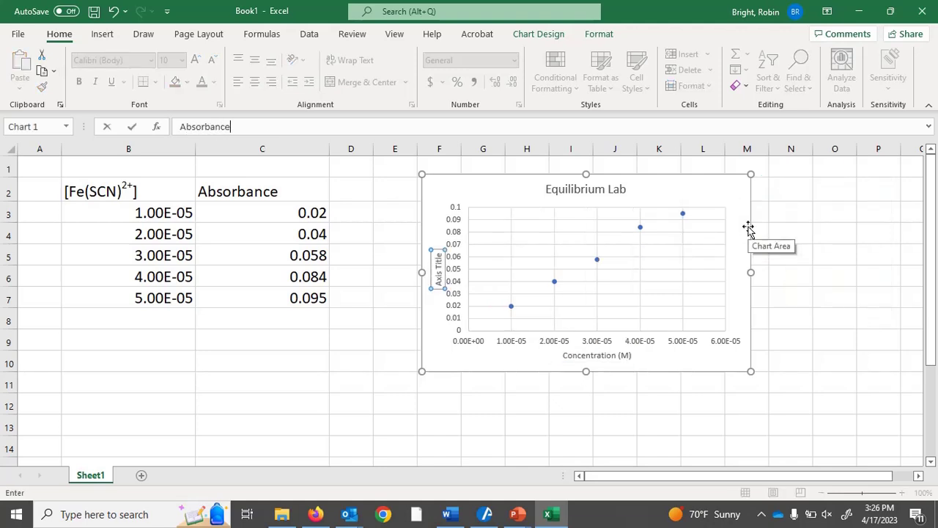
key("Return")
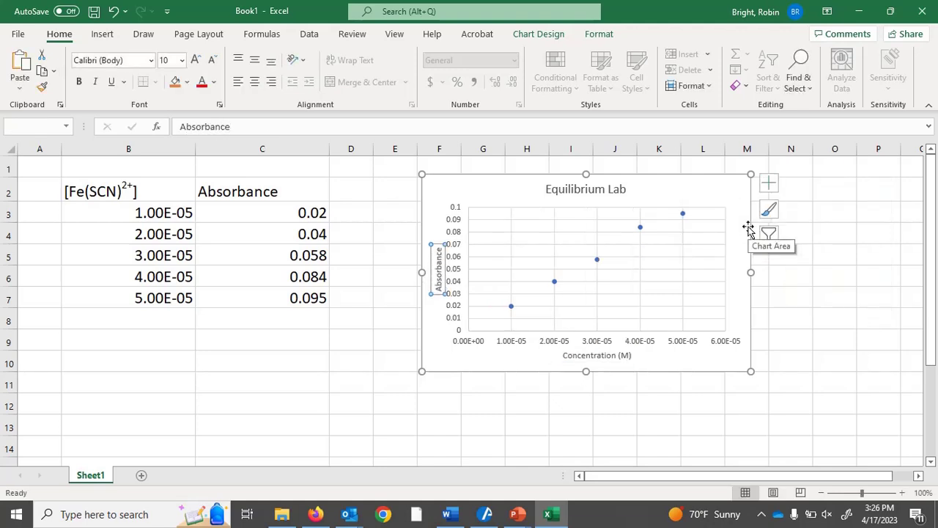
Add a linear trendline to the chart with its intercept set to 0.0 and its equation displayed.
left_click(769, 184)
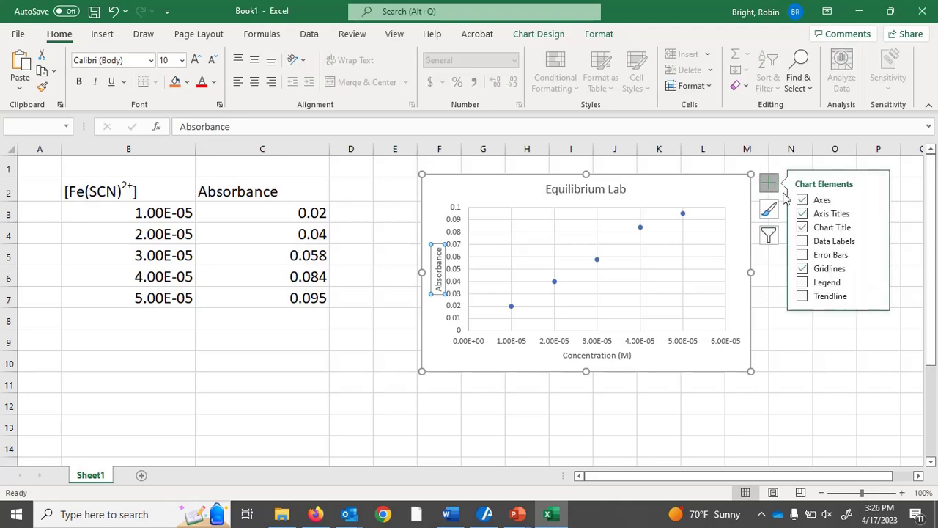
left_click(875, 297)
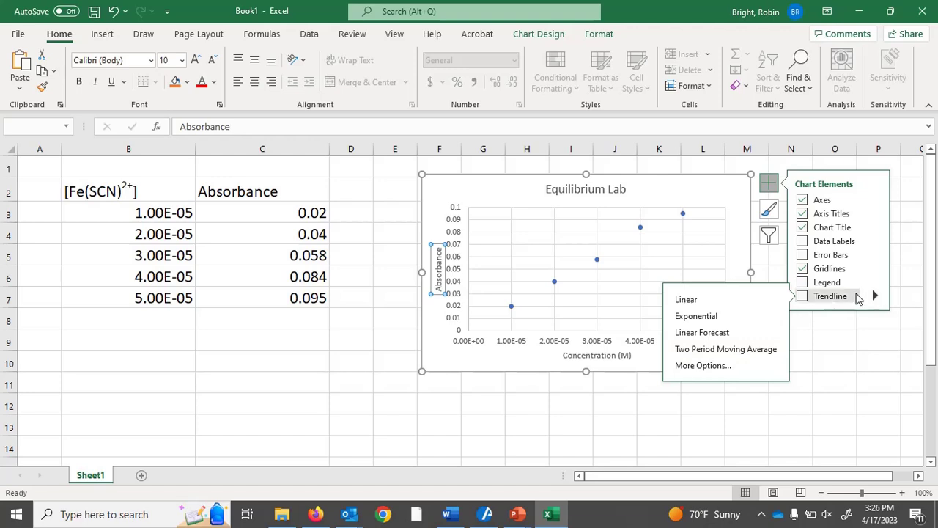
left_click(703, 366)
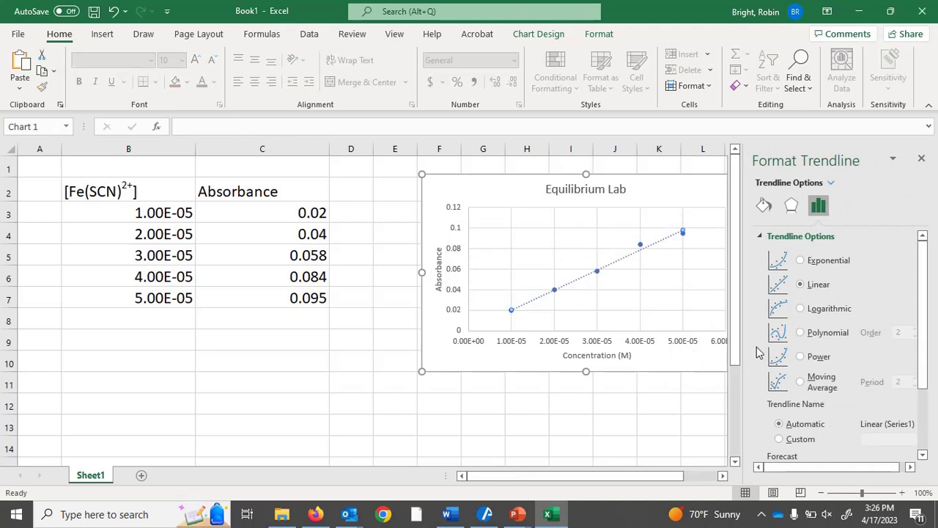
left_click_drag(921, 264, 921, 323)
left_click(773, 414)
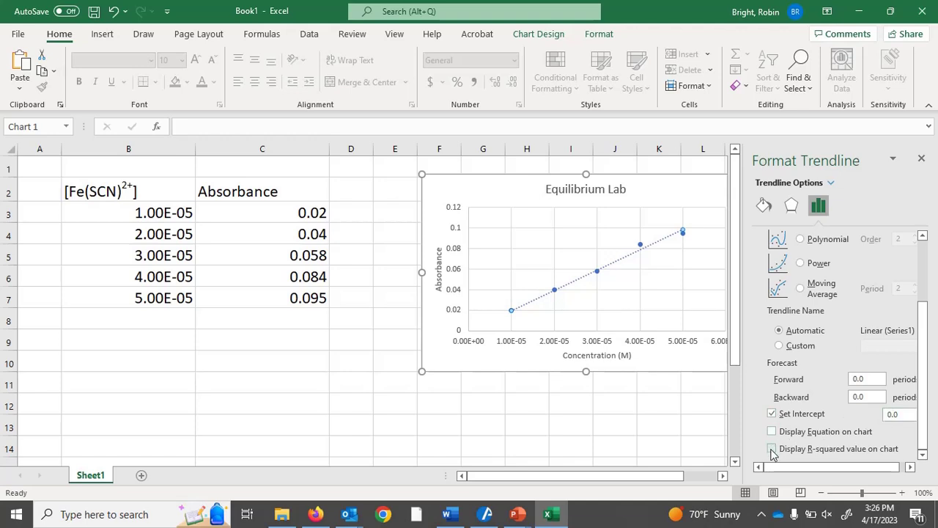
left_click(773, 432)
left_click(922, 160)
Move the trendline equation to the clear area above the line's lower half and set its font size to 18.
left_click(656, 232)
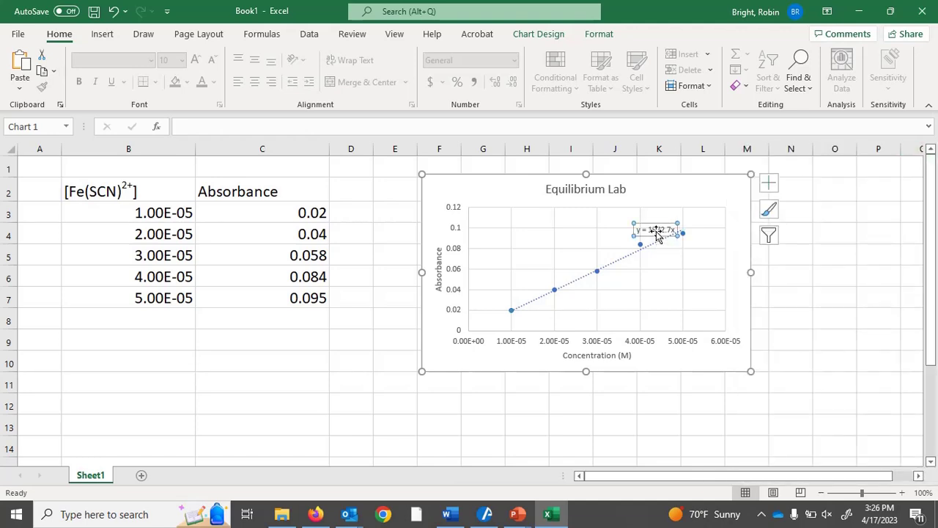
left_click_drag(656, 232, 556, 237)
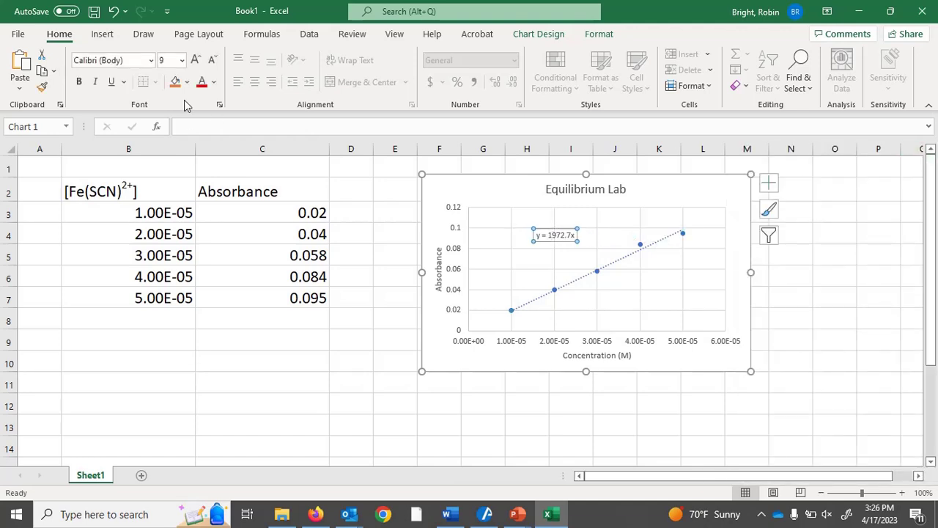
left_click(182, 60)
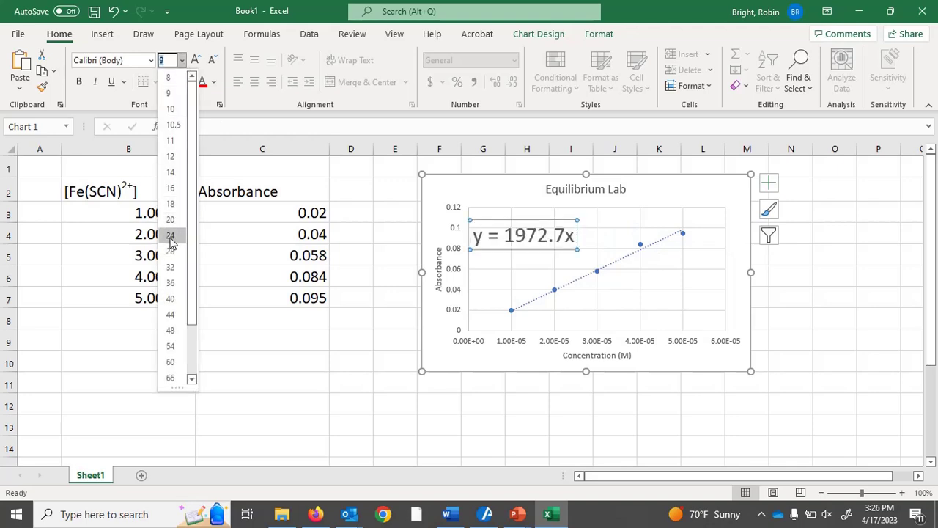
left_click(172, 203)
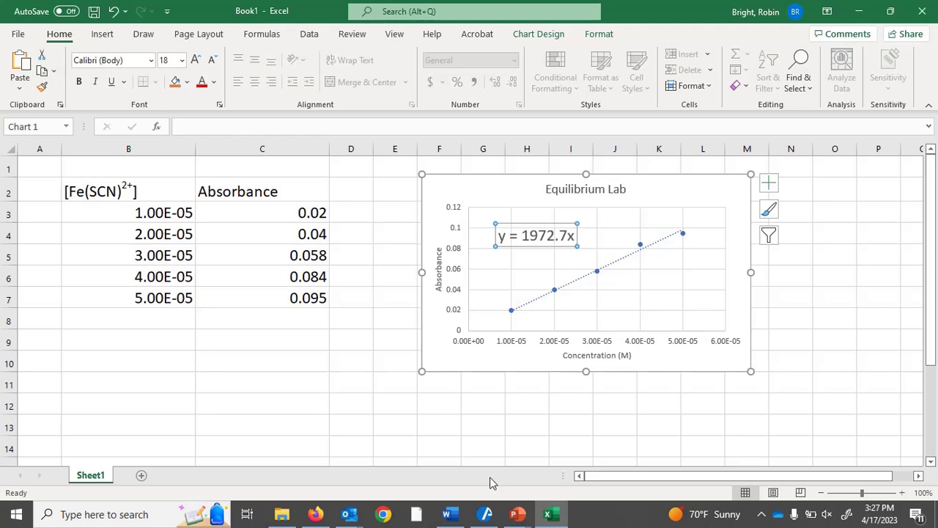
Switch to the PowerPoint slide show and handwrite "Set Intercept to 0 on trend line" below the #2 instruction.
mouse_move(518, 514)
left_click(564, 460)
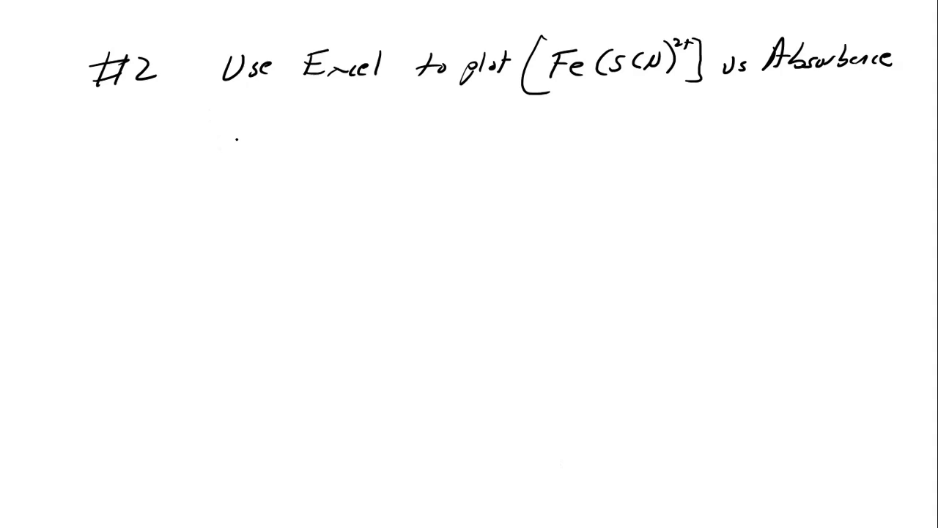
mouse_move(240, 125)
left_mouse_down()
mouse_move(228, 144)
mouse_move(261, 139)
left_mouse_up()
mouse_move(268, 118)
left_mouse_down()
mouse_move(274, 141)
mouse_move(335, 140)
left_mouse_up()
left_click_drag(334, 141, 344, 137)
mouse_move(360, 116)
left_mouse_down()
mouse_move(493, 136)
mouse_move(503, 126)
left_mouse_up()
mouse_move(507, 128)
left_mouse_down()
mouse_move(557, 119)
mouse_move(635, 133)
left_mouse_up()
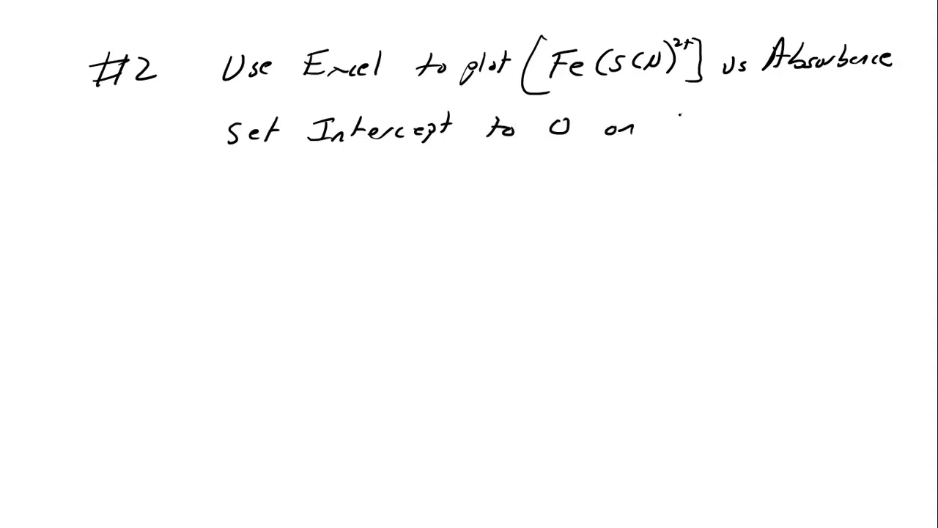
mouse_move(681, 114)
left_mouse_down()
mouse_move(677, 139)
mouse_move(722, 132)
mouse_move(745, 109)
mouse_move(758, 129)
left_mouse_up()
mouse_move(767, 115)
left_mouse_down()
mouse_move(766, 129)
mouse_move(786, 129)
left_mouse_up()
left_click_drag(788, 126, 800, 130)
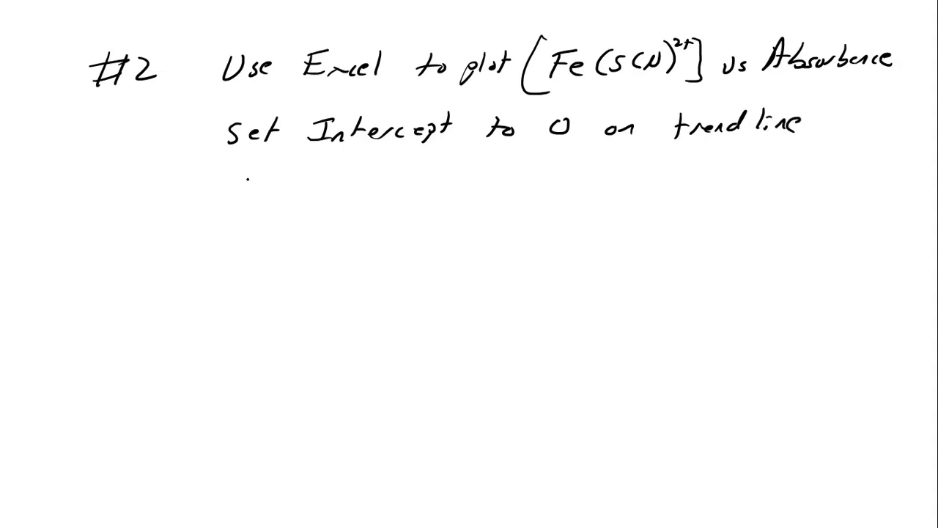
Handwrite "Label Axis" on the slide below the intercept note.
left_click_drag(248, 173, 271, 196)
mouse_move(279, 171)
left_mouse_down()
mouse_move(284, 193)
mouse_move(308, 194)
left_mouse_up()
mouse_move(316, 172)
left_mouse_down()
mouse_move(314, 193)
mouse_move(370, 195)
left_mouse_up()
left_click_drag(356, 185, 394, 194)
mouse_move(395, 180)
left_mouse_down()
mouse_move(381, 195)
mouse_move(404, 194)
left_mouse_up()
left_click_drag(418, 179, 411, 193)
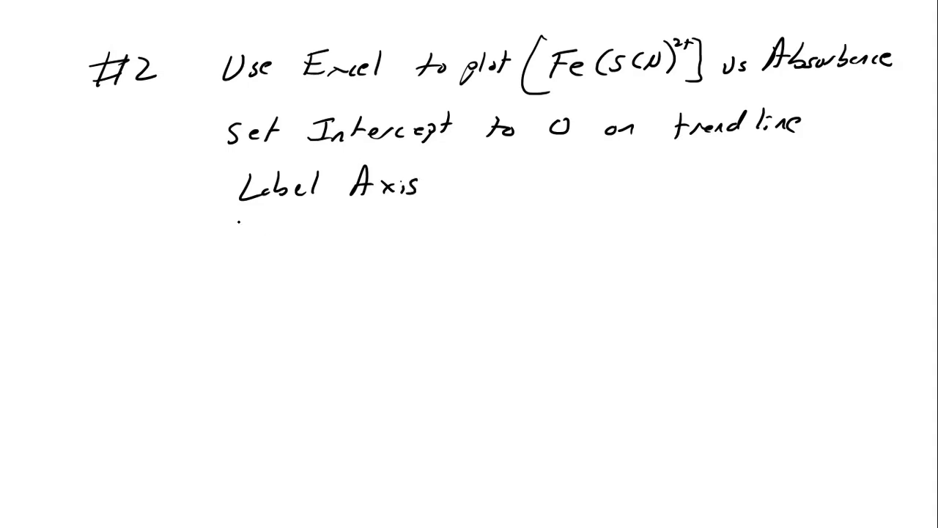
Handwrite "Lable Graph" on the slide below the axis label note.
mouse_move(232, 223)
left_mouse_down()
mouse_move(254, 249)
mouse_move(280, 243)
left_mouse_up()
mouse_move(289, 223)
left_mouse_down()
mouse_move(290, 239)
mouse_move(353, 233)
left_mouse_up()
mouse_move(357, 228)
left_mouse_down()
mouse_move(360, 246)
mouse_move(370, 233)
left_mouse_up()
mouse_move(377, 212)
left_mouse_down()
mouse_move(374, 232)
mouse_move(387, 233)
left_mouse_up()
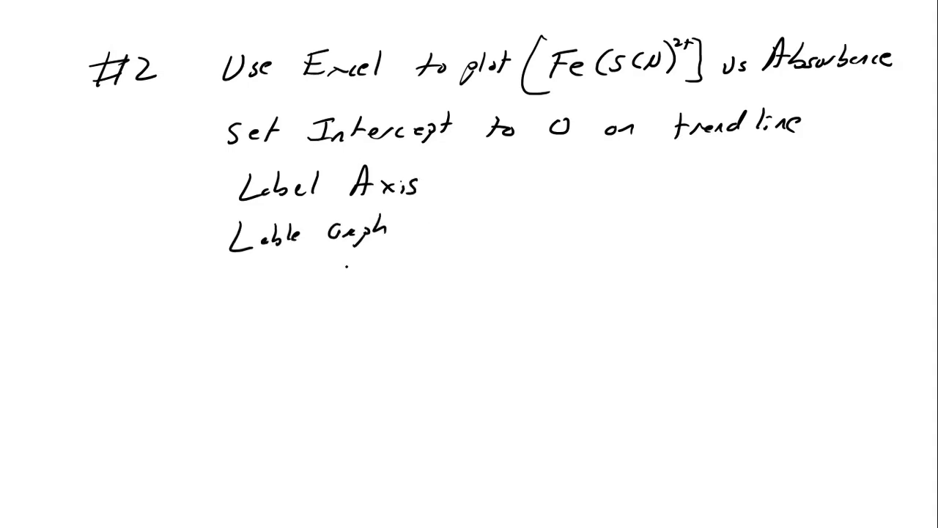
Handwrite "Check X Axis" on the slide below the graph label note.
left_click_drag(245, 277, 249, 296)
mouse_move(254, 268)
left_mouse_down()
mouse_move(255, 295)
mouse_move(269, 292)
left_mouse_up()
left_click_drag(277, 284, 296, 290)
mouse_move(301, 266)
left_mouse_down()
mouse_move(302, 291)
mouse_move(319, 288)
left_mouse_up()
left_click_drag(367, 267, 380, 284)
mouse_move(379, 267)
left_mouse_down()
mouse_move(368, 284)
mouse_move(412, 269)
mouse_move(421, 285)
left_mouse_up()
left_click_drag(408, 274, 447, 284)
left_click_drag(446, 275, 435, 287)
mouse_move(458, 271)
left_mouse_down()
mouse_move(460, 284)
mouse_move(478, 270)
left_mouse_up()
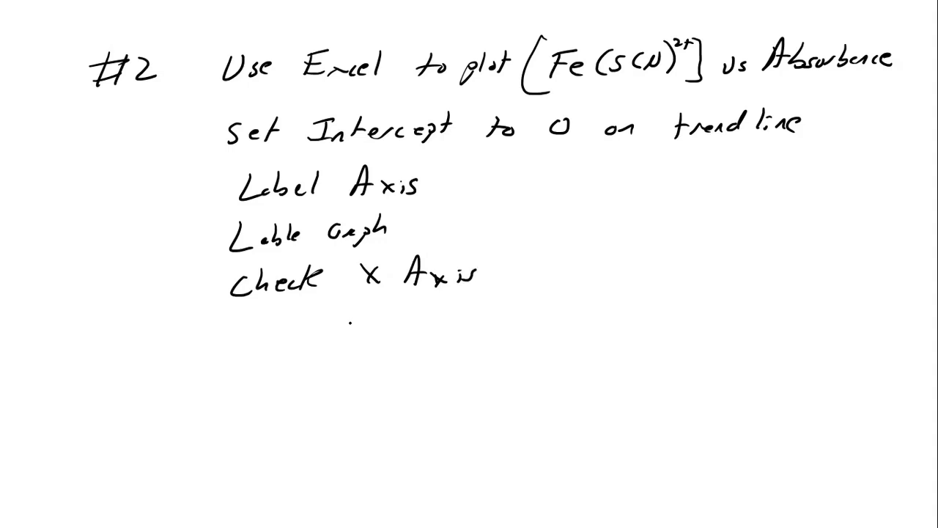
Handwrite "If 1, 2, 3 – wrong" indented below the X axis note.
mouse_move(314, 311)
left_mouse_down()
mouse_move(317, 333)
mouse_move(328, 308)
left_mouse_up()
left_click_drag(301, 334, 340, 331)
left_click_drag(342, 310, 353, 309)
left_click_drag(342, 323, 406, 329)
mouse_move(415, 324)
left_mouse_down()
mouse_move(412, 334)
mouse_move(462, 331)
mouse_move(605, 308)
mouse_move(632, 320)
left_mouse_up()
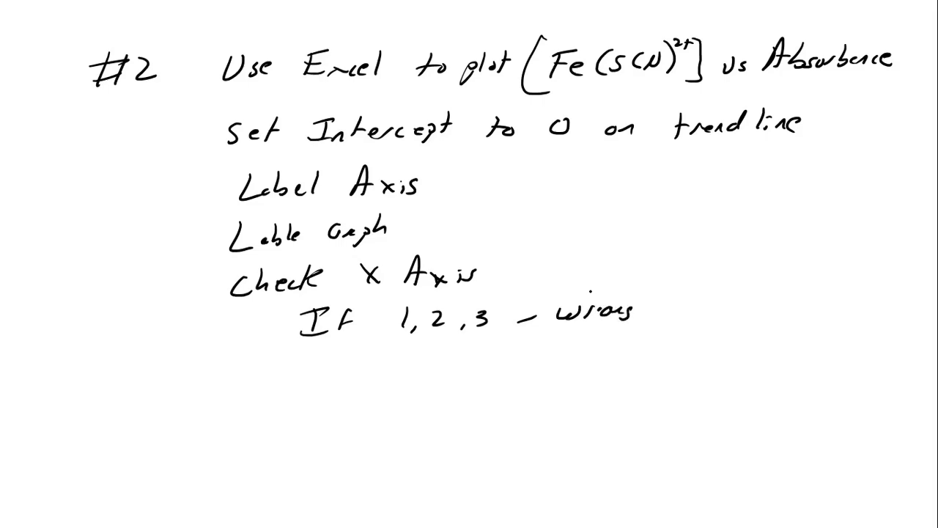
Check the Excel chart, handwrite "numbers No text like units" below the last PowerPoint slide note, and switch back to Excel.
key("alt+Tab")
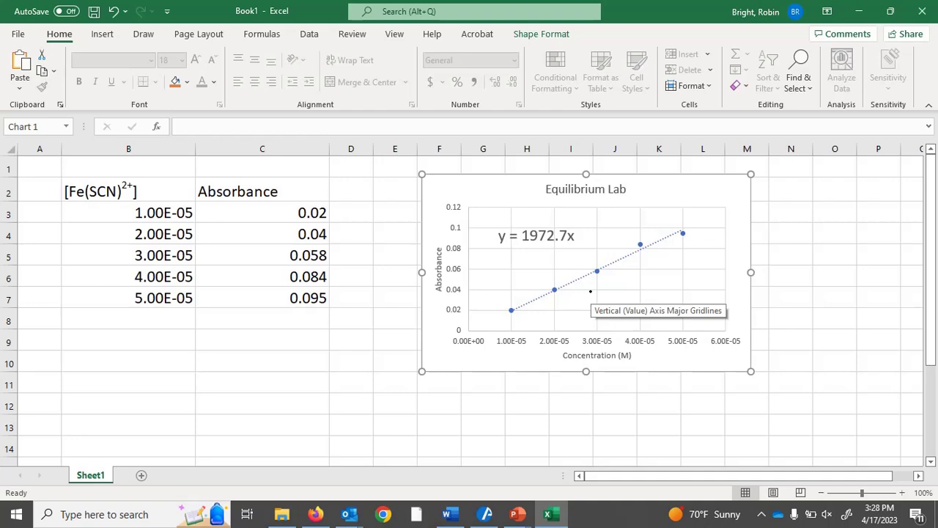
key("alt+Tab")
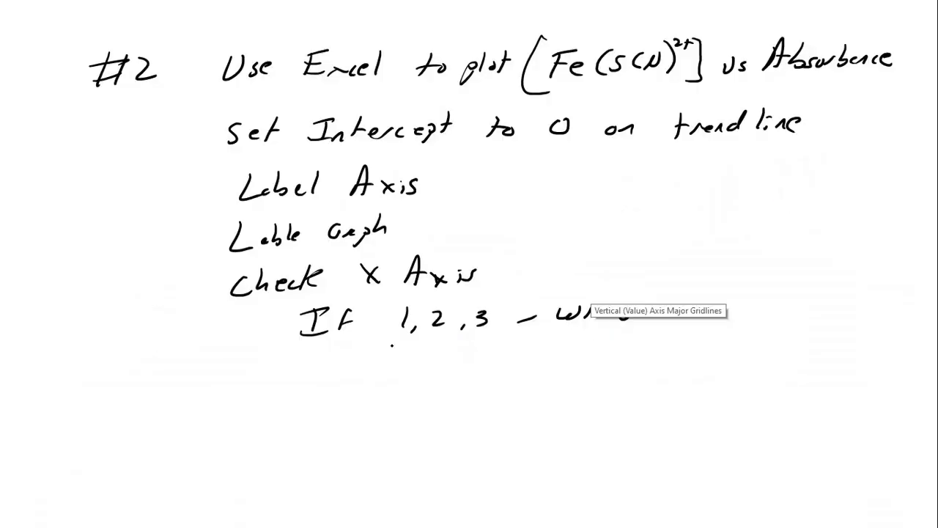
mouse_move(268, 358)
left_mouse_down()
mouse_move(264, 386)
mouse_move(274, 373)
left_mouse_up()
mouse_move(280, 376)
left_mouse_down()
mouse_move(293, 381)
mouse_move(272, 376)
mouse_move(426, 358)
mouse_move(423, 366)
left_mouse_up()
left_click(397, 373)
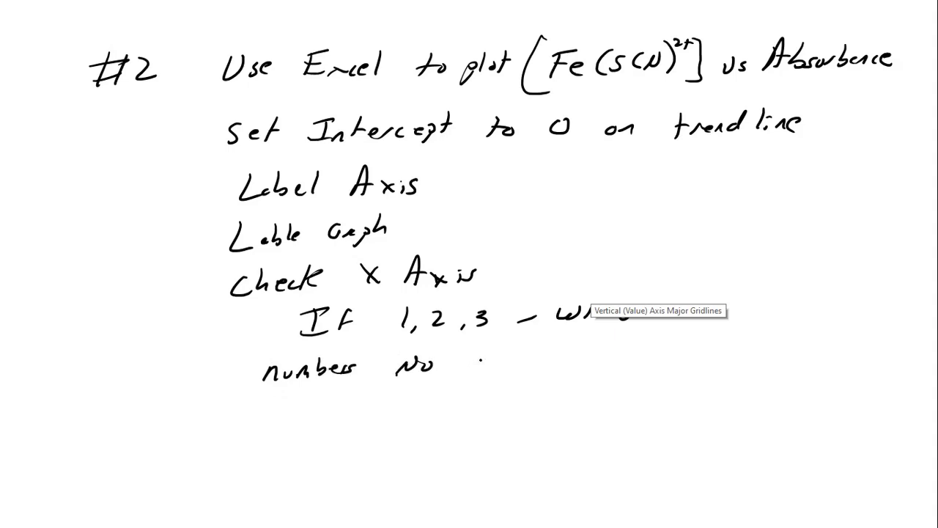
mouse_move(478, 348)
left_mouse_down()
mouse_move(474, 373)
mouse_move(490, 359)
left_mouse_up()
left_click_drag(487, 368, 519, 371)
left_click_drag(517, 360, 509, 371)
left_click_drag(531, 345, 525, 371)
left_click_drag(570, 346, 566, 370)
left_click_drag(575, 362, 585, 373)
mouse_move(599, 355)
left_mouse_down()
mouse_move(595, 370)
mouse_move(664, 367)
left_mouse_up()
left_click(639, 363)
left_click_drag(672, 359, 679, 370)
mouse_move(678, 357)
left_mouse_down()
mouse_move(698, 353)
mouse_move(688, 368)
left_mouse_up()
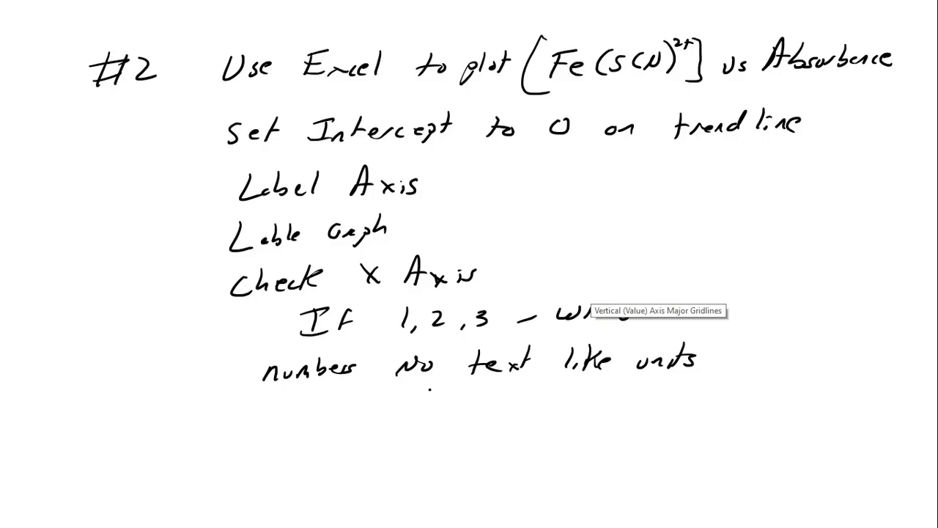
key("alt+Tab")
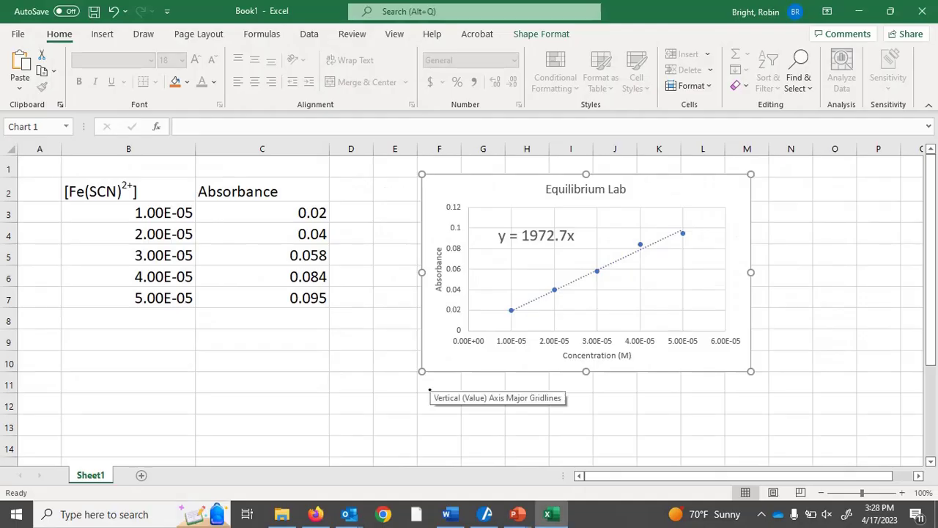